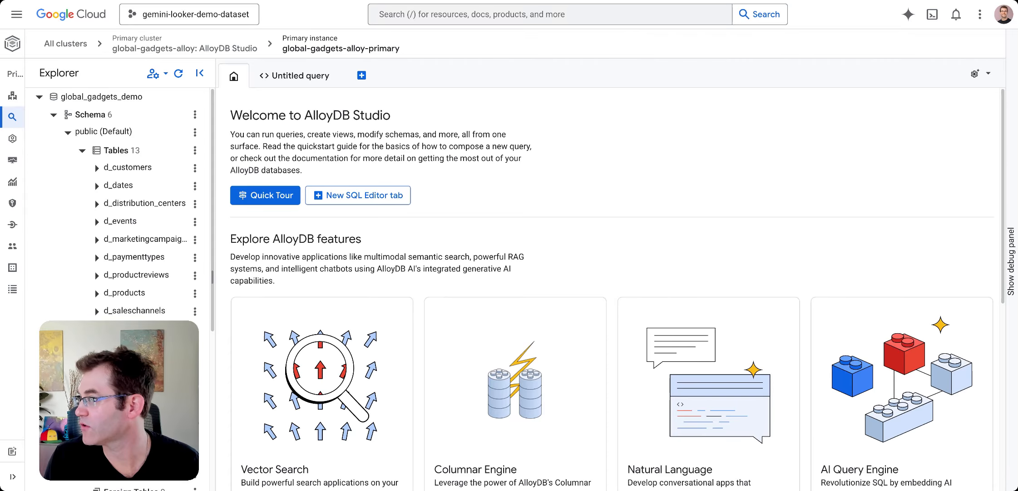
# Open the cluster's Agents page and authenticate to the global_gadgets_demo database.
pyautogui.click(12, 138)
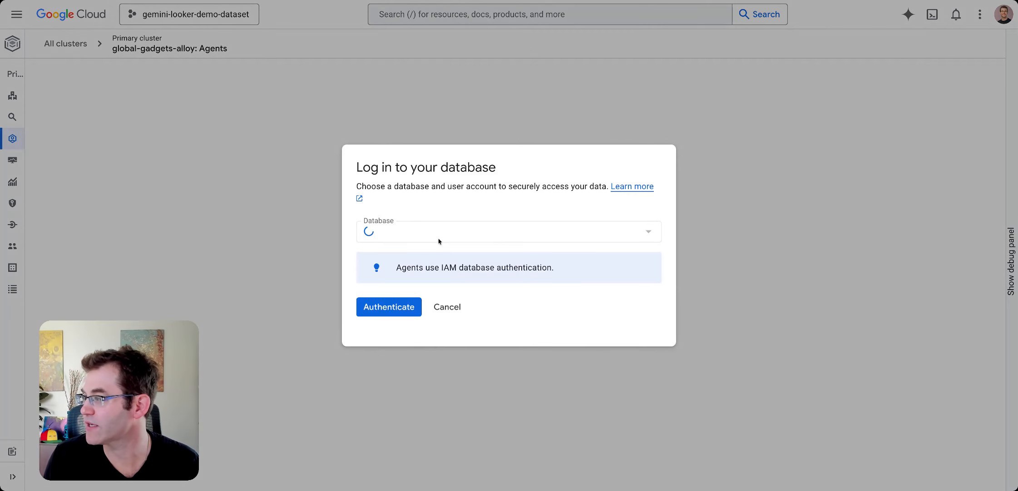
pyautogui.click(370, 238)
pyautogui.click(414, 257)
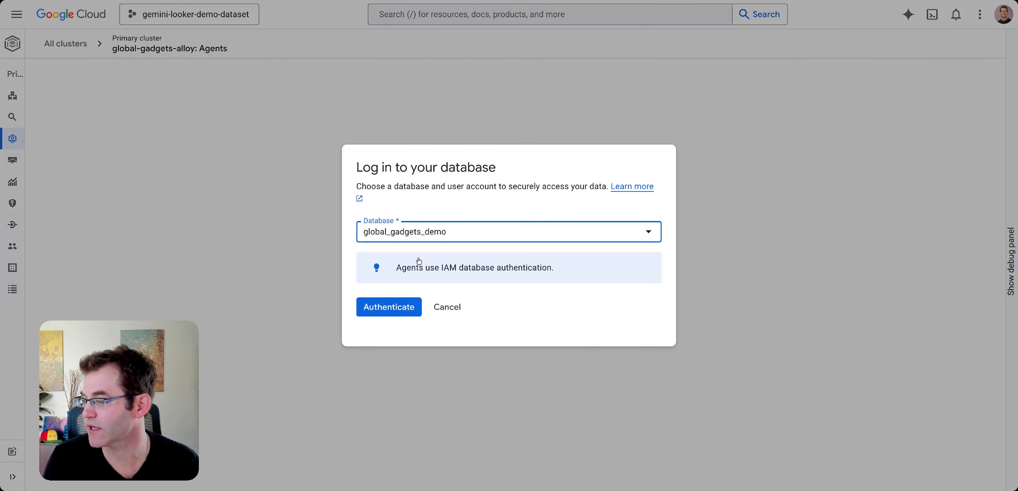
pyautogui.click(390, 306)
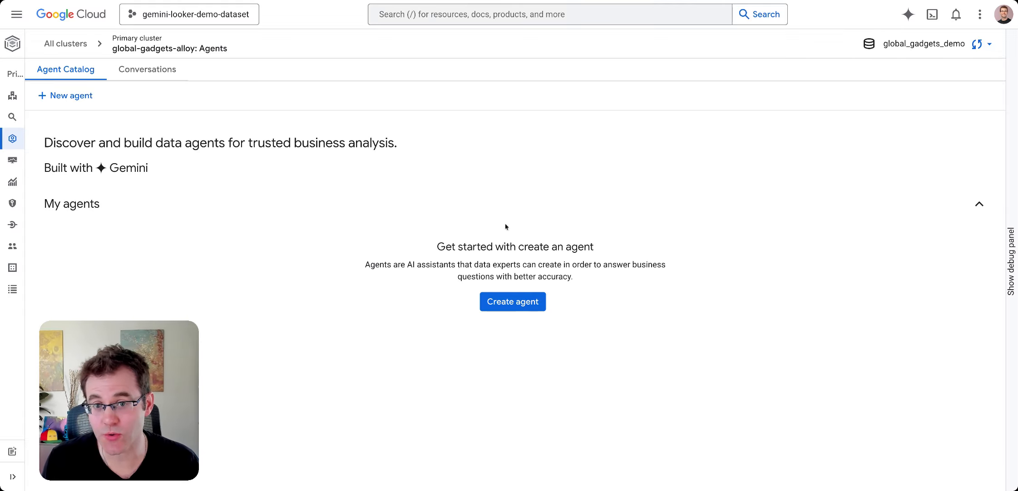
# Create a new agent and name it Cymbal Gadgets Agent.
pyautogui.click(525, 303)
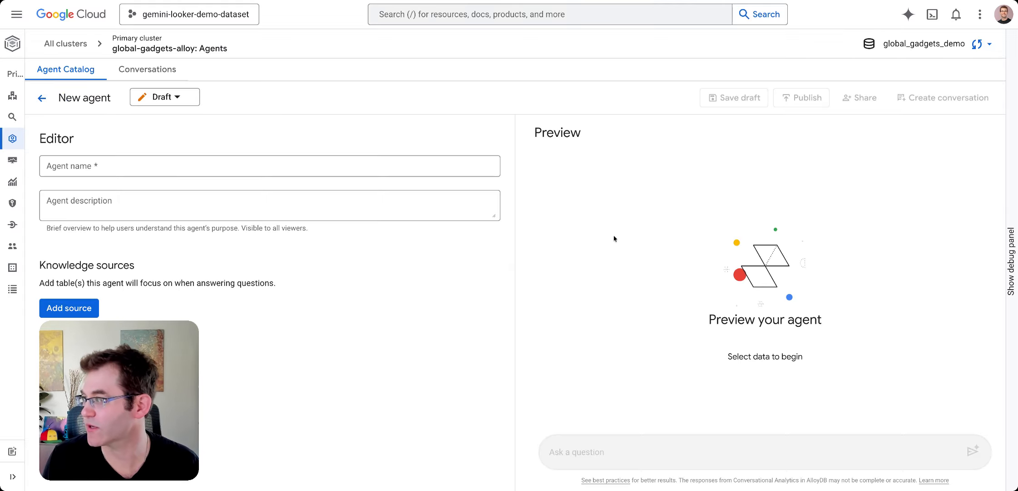
pyautogui.click(200, 167)
pyautogui.write('Cymbal ')
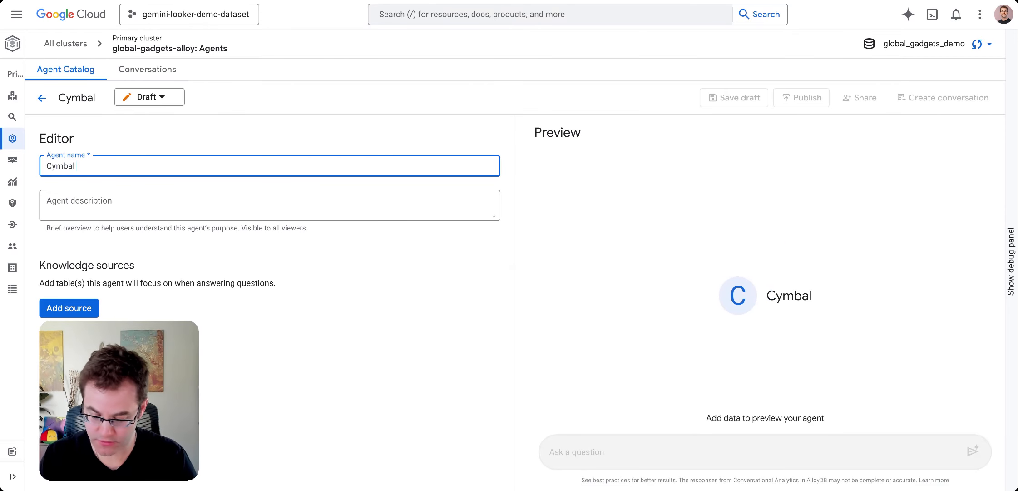
pyautogui.write('Gadgets Agent')
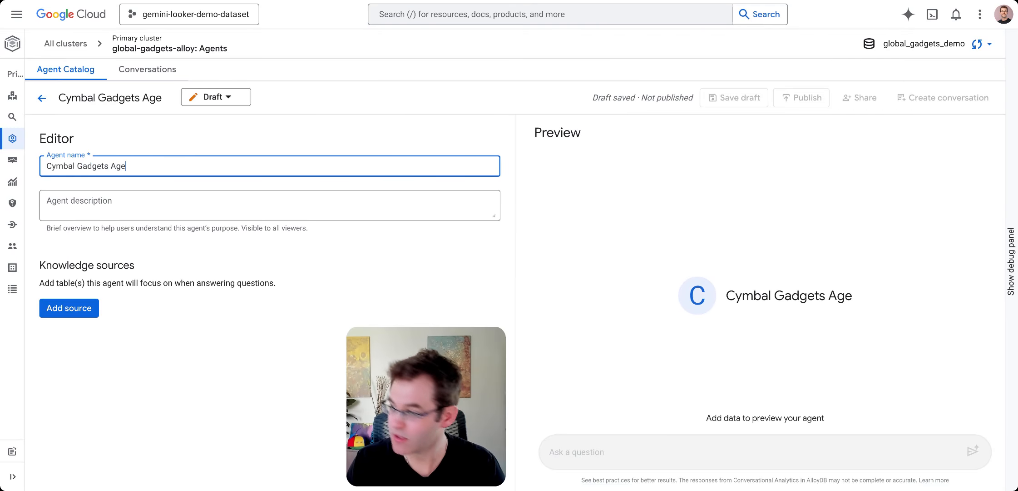
# Enter "Business insights agent for real time data" as the agent description.
pyautogui.click(127, 209)
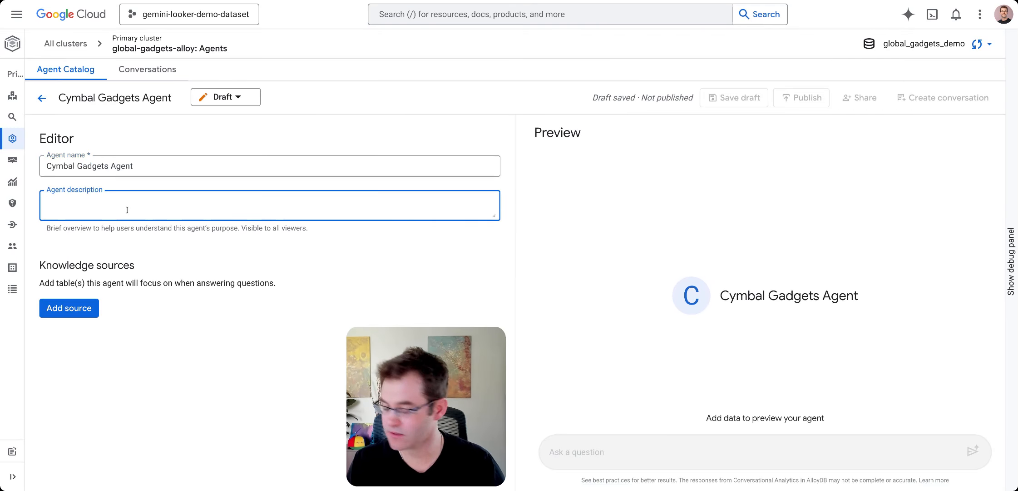
pyautogui.write('Business ')
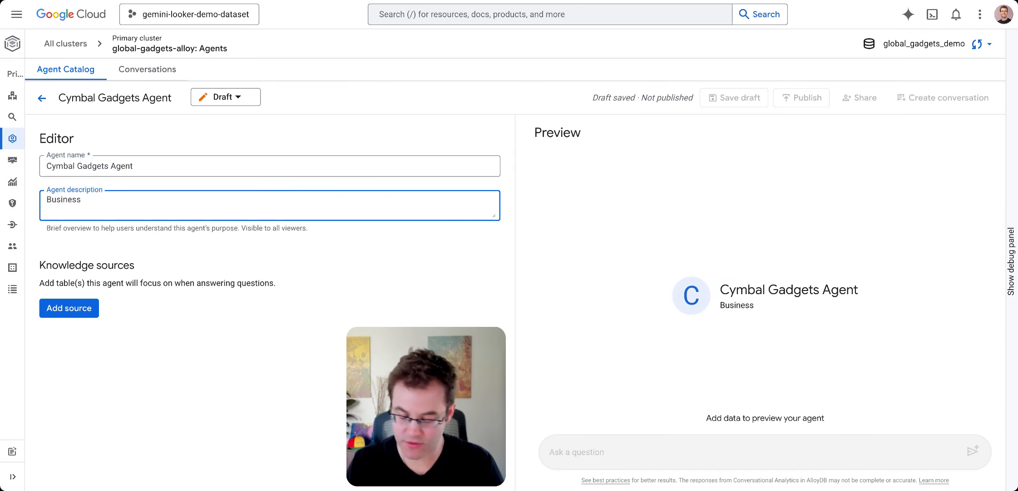
pyautogui.write('insights agent for real')
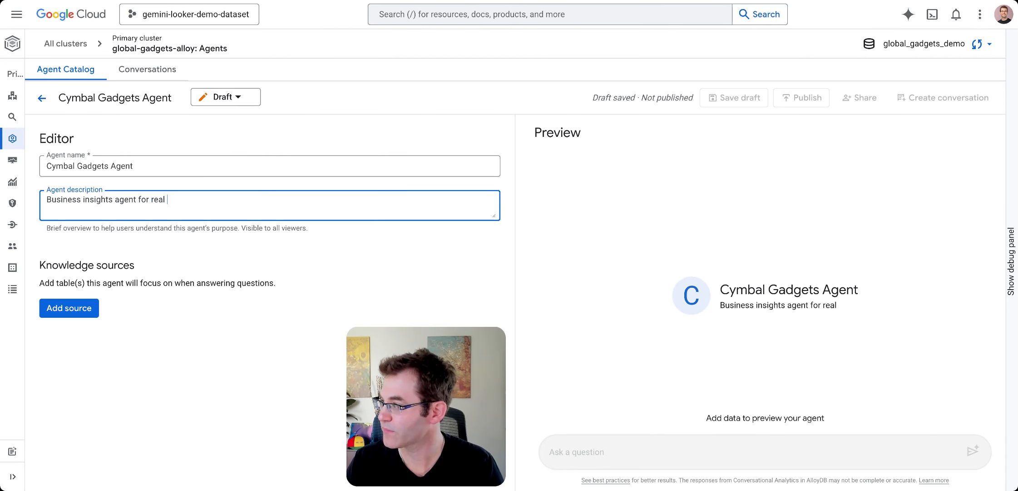
pyautogui.write(' time dat')
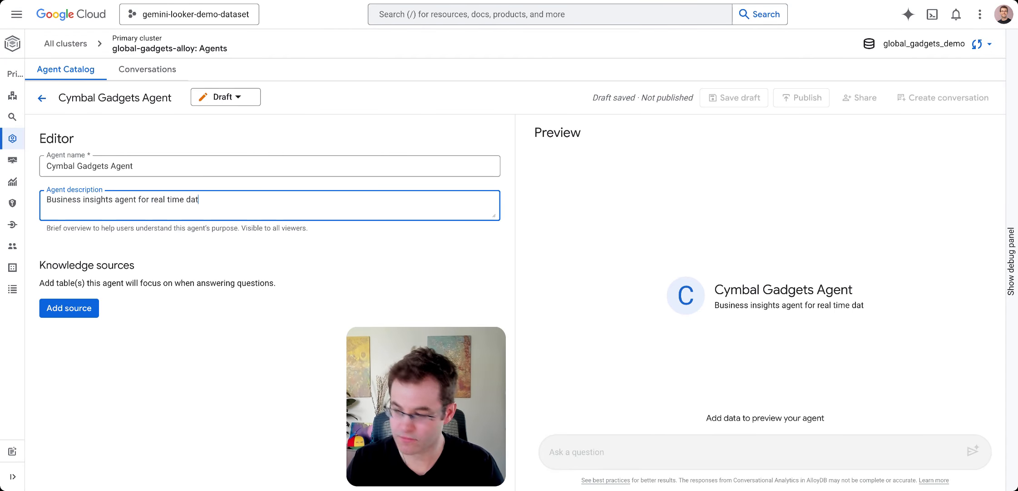
pyautogui.write('a')
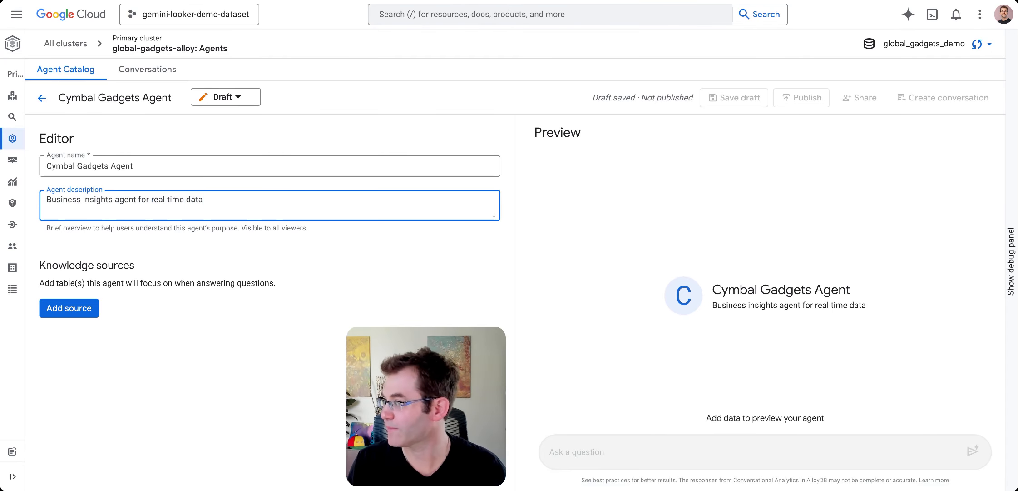
# Add d_customers, d_dates, d_distribution_centers, d_marketingcampaigns, d_paymenttypes, d_productreviews, d_products, d_saleschannels and d_stores as the agent's knowledge sources.
pyautogui.click(77, 310)
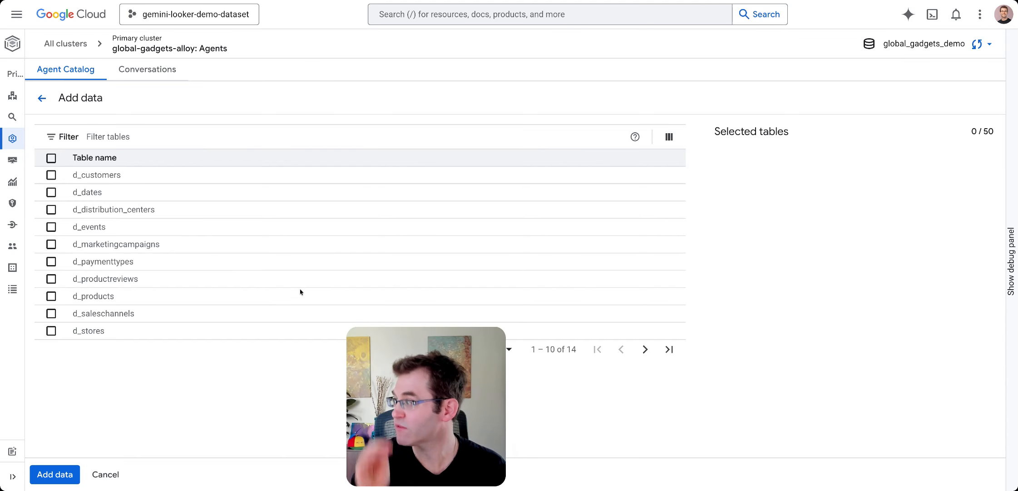
pyautogui.click(51, 175)
pyautogui.click(51, 192)
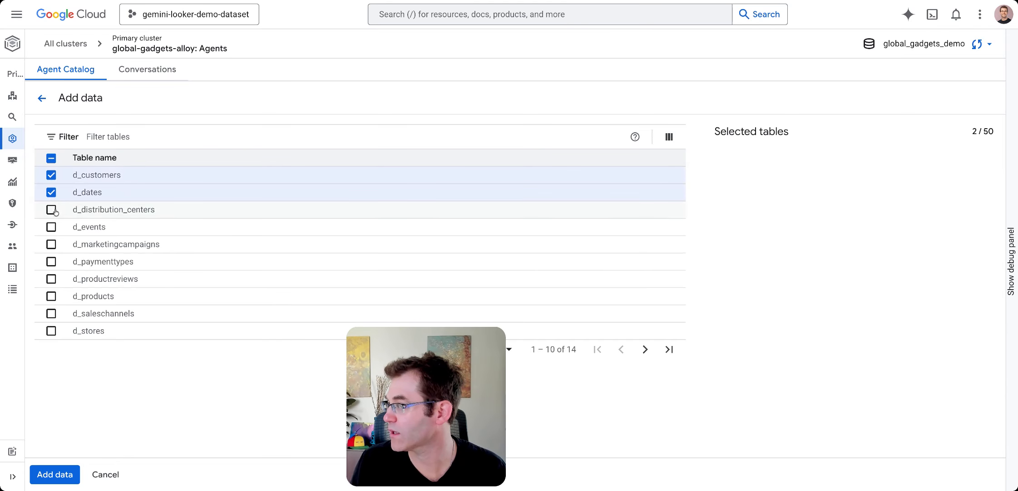
pyautogui.click(51, 209)
pyautogui.click(51, 244)
pyautogui.click(51, 262)
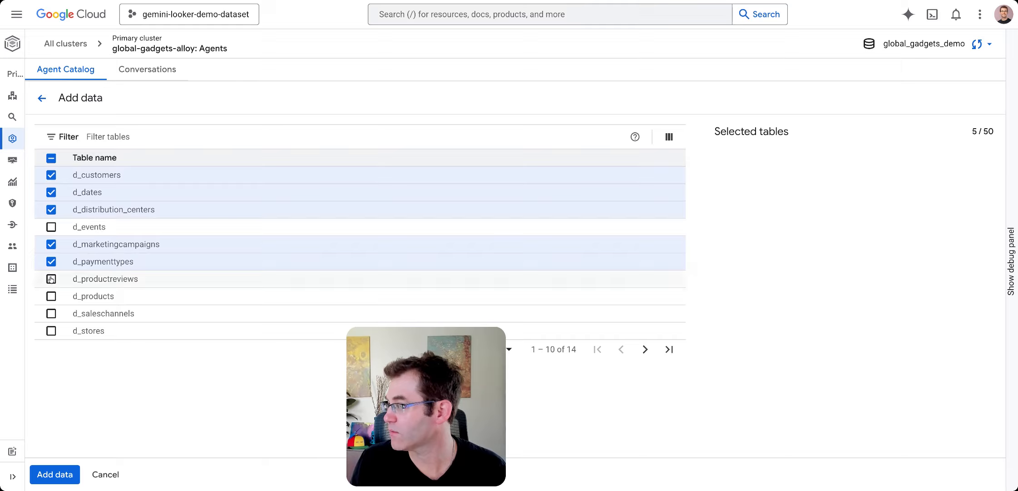
pyautogui.click(51, 279)
pyautogui.click(52, 296)
pyautogui.click(52, 313)
pyautogui.click(51, 330)
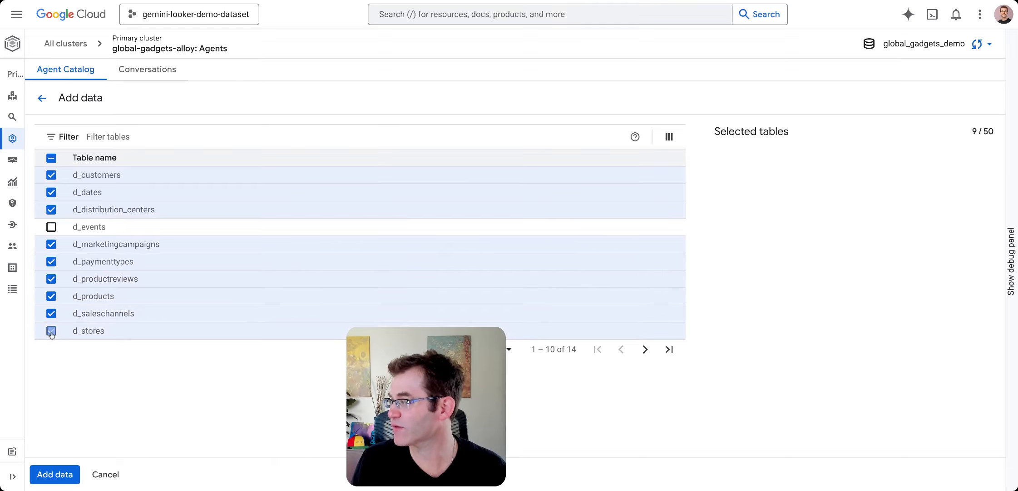
pyautogui.click(55, 474)
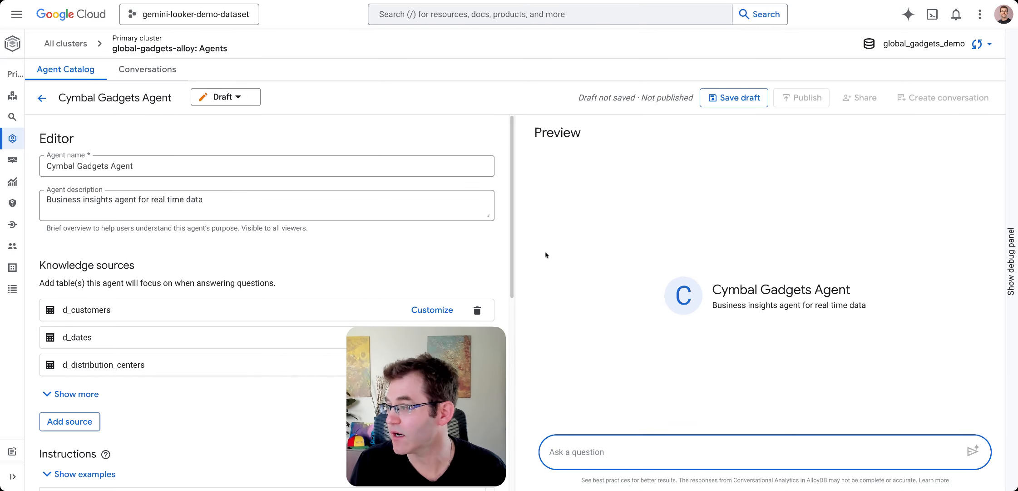
# Examine the agent's Instructions field and the Guided and Advanced setup options beneath it.
pyautogui.scroll(-1, 513, 238)
pyautogui.moveTo(511, 241); pyautogui.dragTo(502, 329)
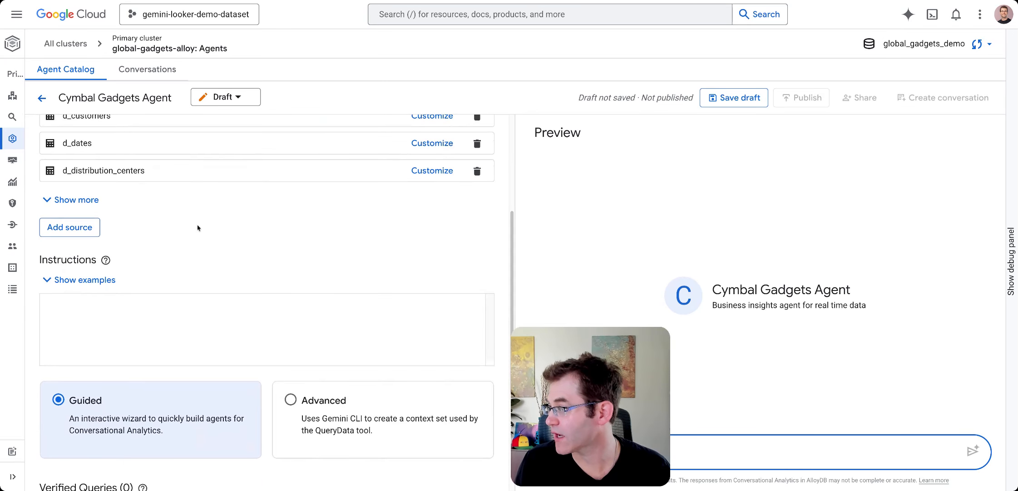
pyautogui.click(142, 331)
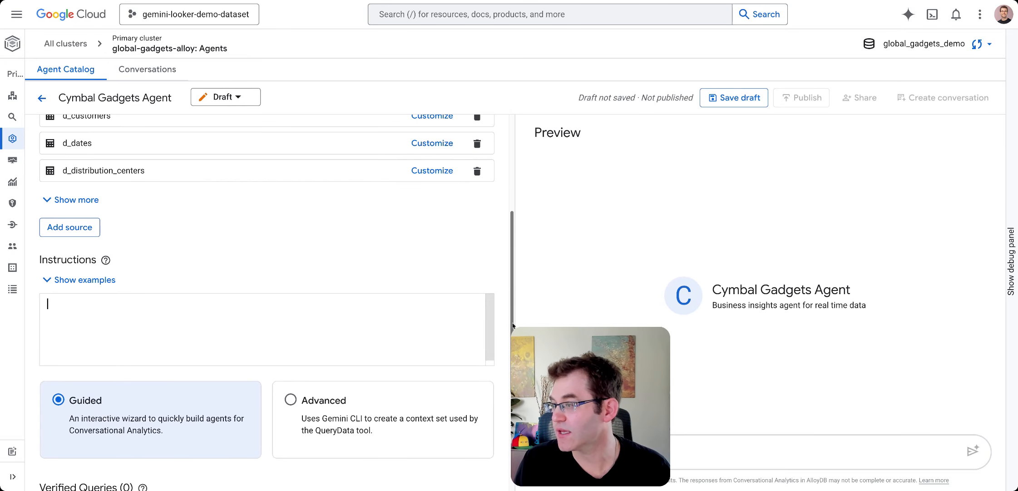
pyautogui.scroll(-2, 510, 364)
pyautogui.moveTo(509, 365); pyautogui.dragTo(510, 373)
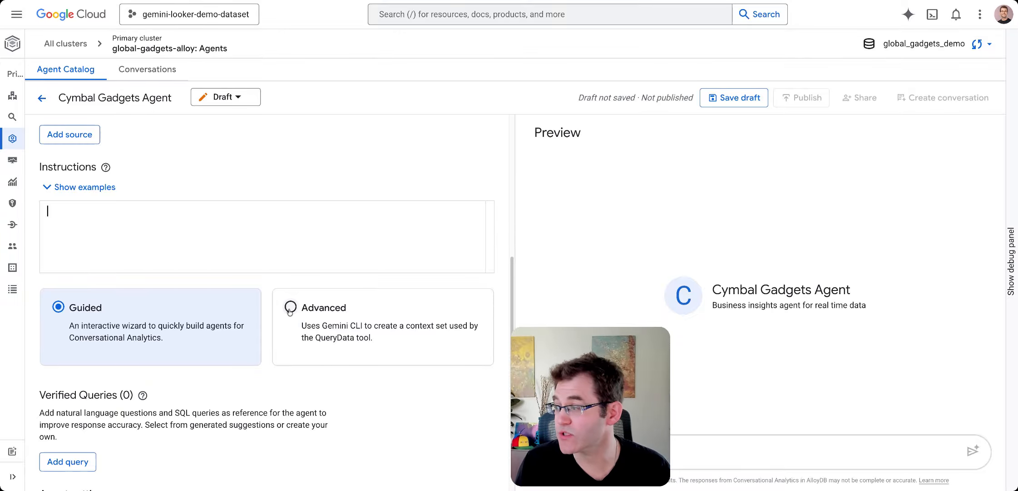
# Examine the Advanced setup's new context set form, including its advanced options, and return to Guided without creating a set.
pyautogui.click(302, 319)
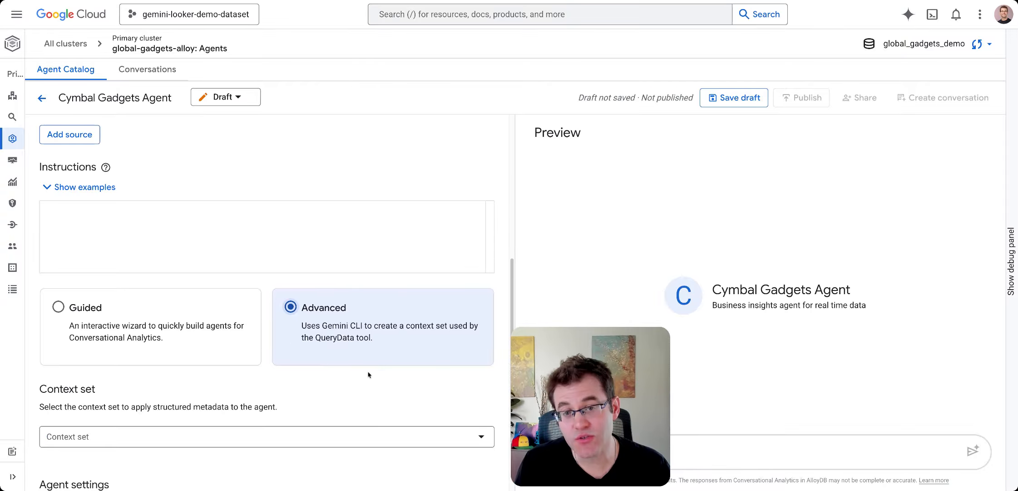
pyautogui.scroll(-2, 386, 322)
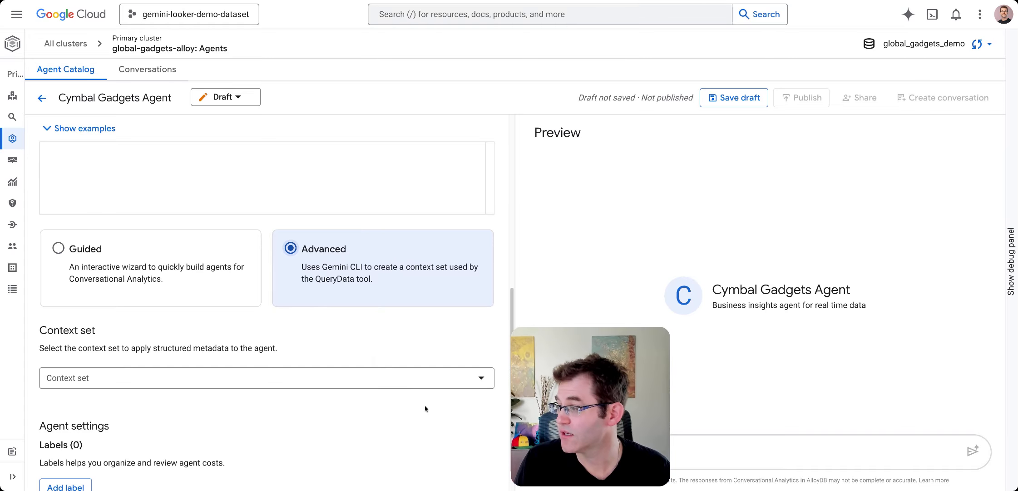
pyautogui.click(136, 378)
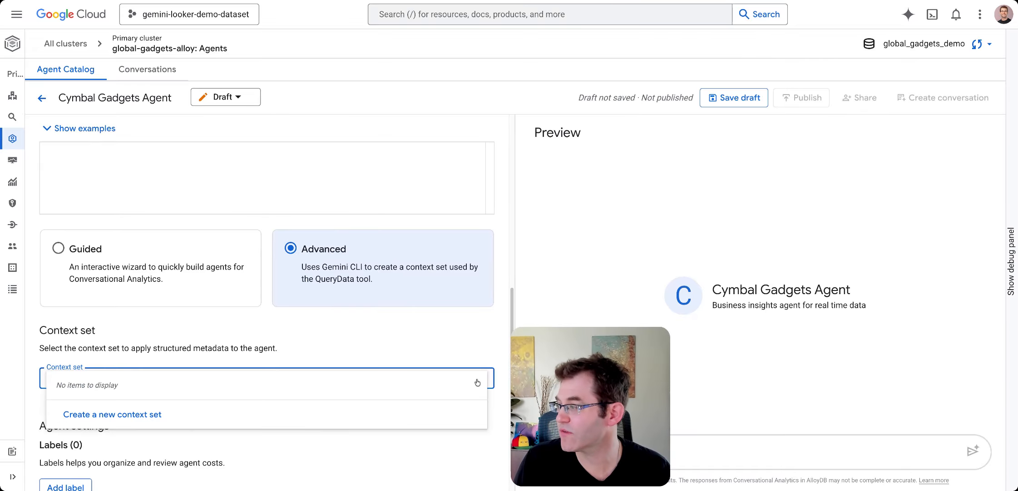
pyautogui.click(130, 416)
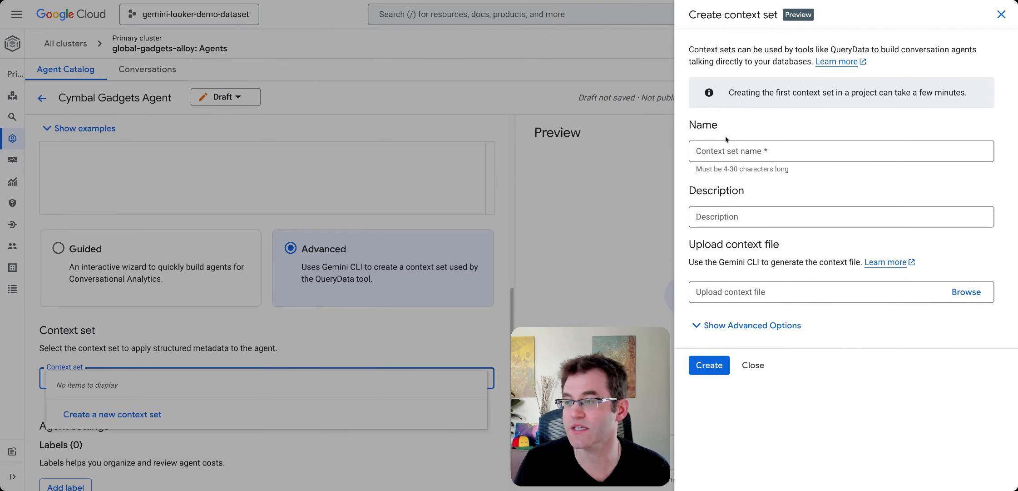
pyautogui.click(967, 292)
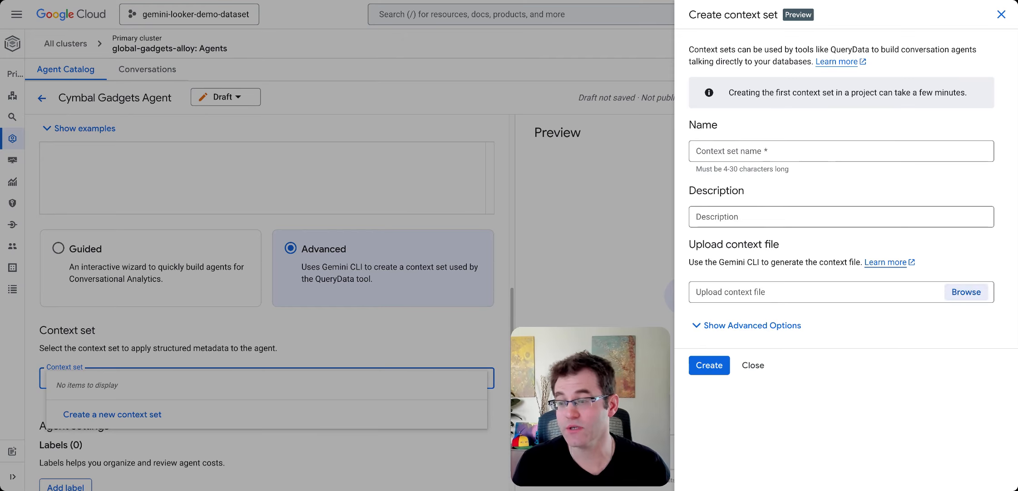
pyautogui.click(769, 326)
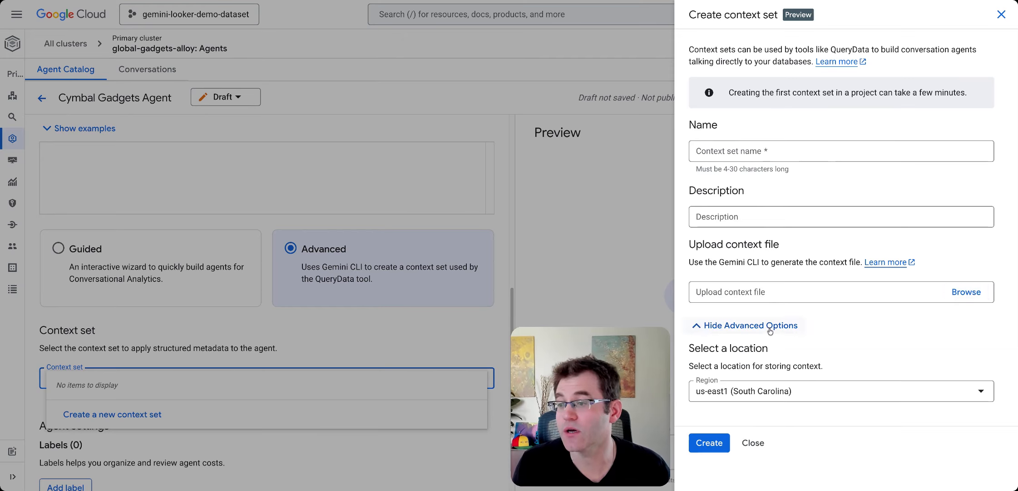
pyautogui.click(696, 327)
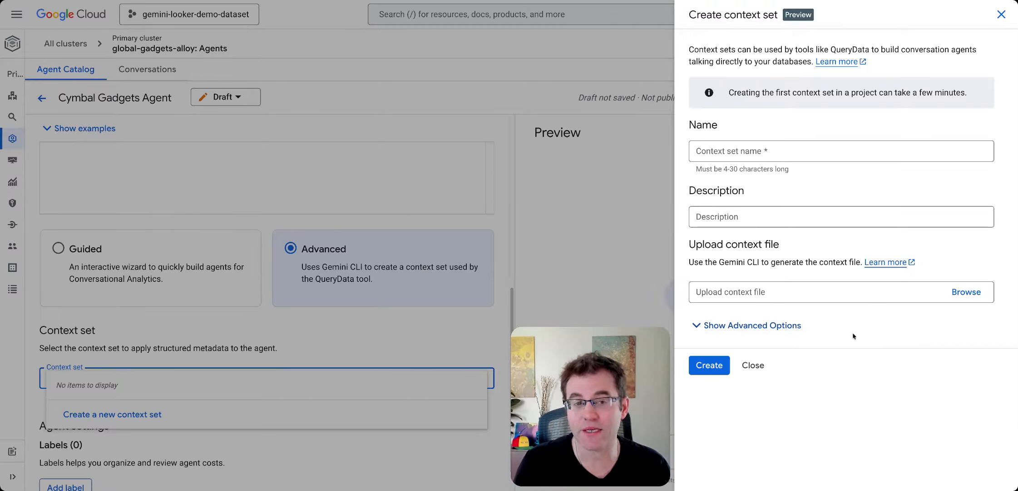
pyautogui.click(760, 367)
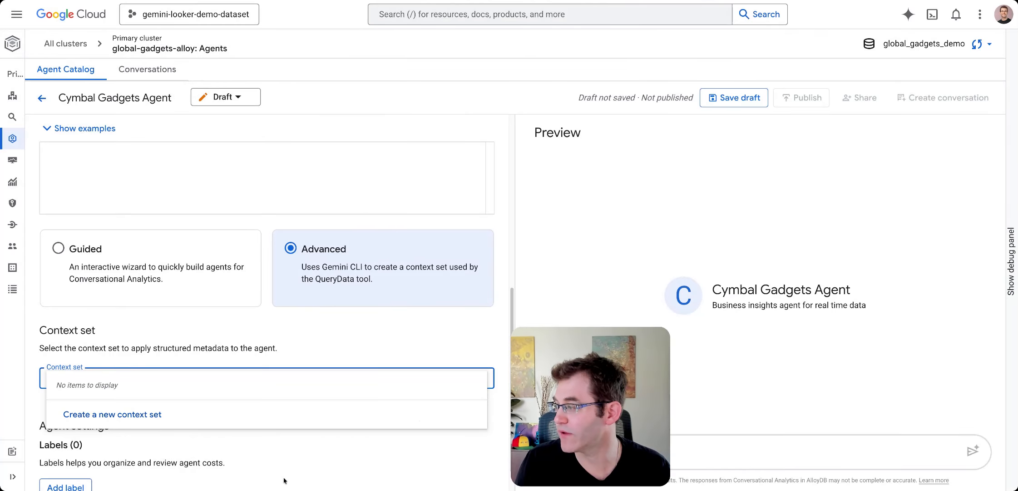
pyautogui.click(296, 459)
pyautogui.click(88, 240)
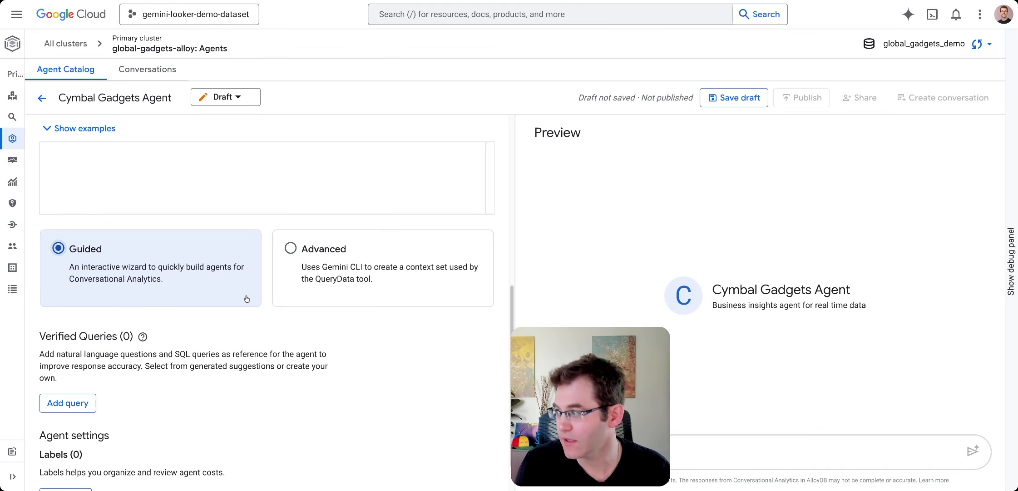
# View the form for adding a verified query and return to the agent editor without adding one.
pyautogui.scroll(-1, 302, 353)
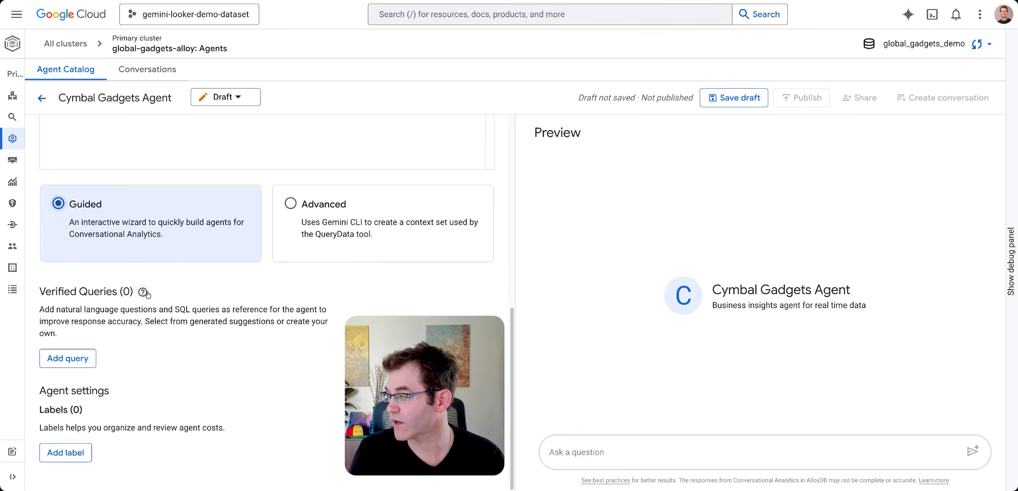
pyautogui.click(87, 366)
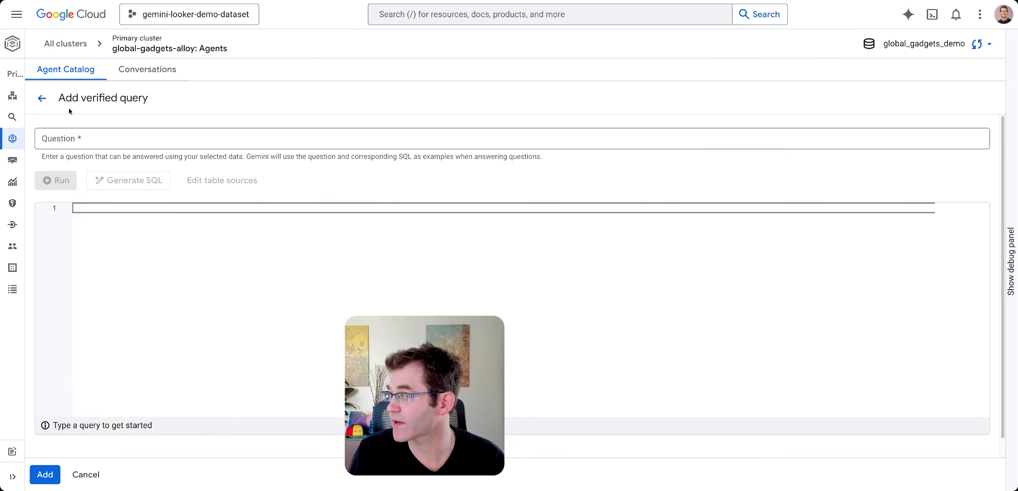
pyautogui.click(41, 98)
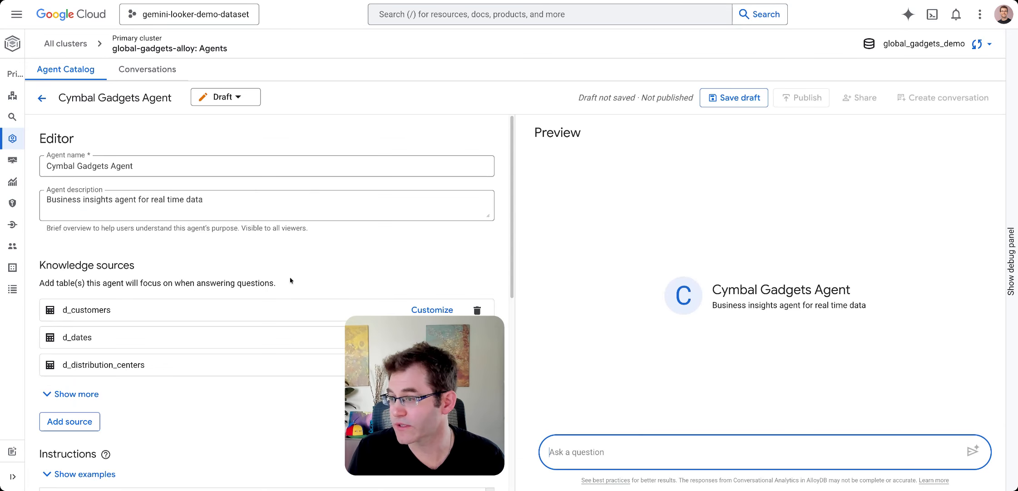
pyautogui.scroll(-5, 284, 281)
pyautogui.scroll(-3, 288, 272)
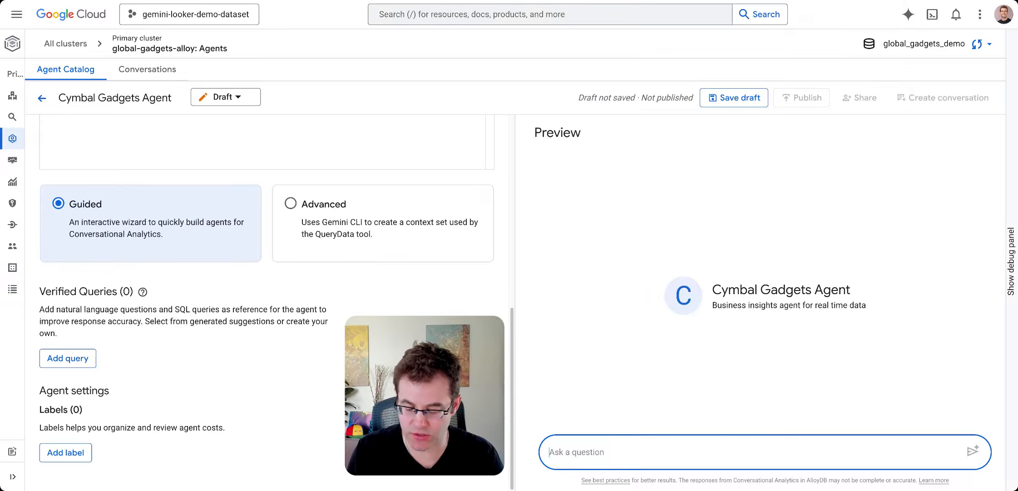
# Ask the agent in the preview "show me a breakdown of customers by loyalty tier".
pyautogui.write('show me a break')
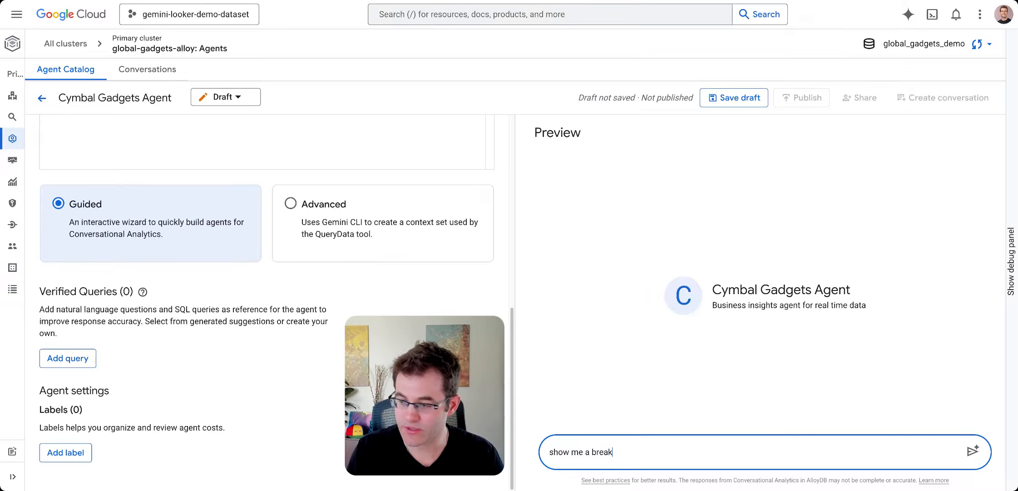
pyautogui.write('down of custom')
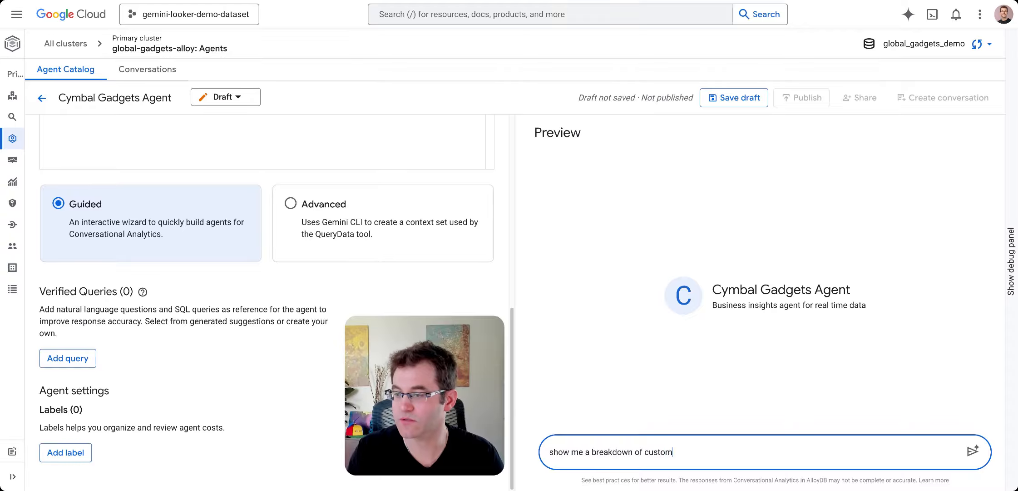
pyautogui.write('ers by loyalty tier')
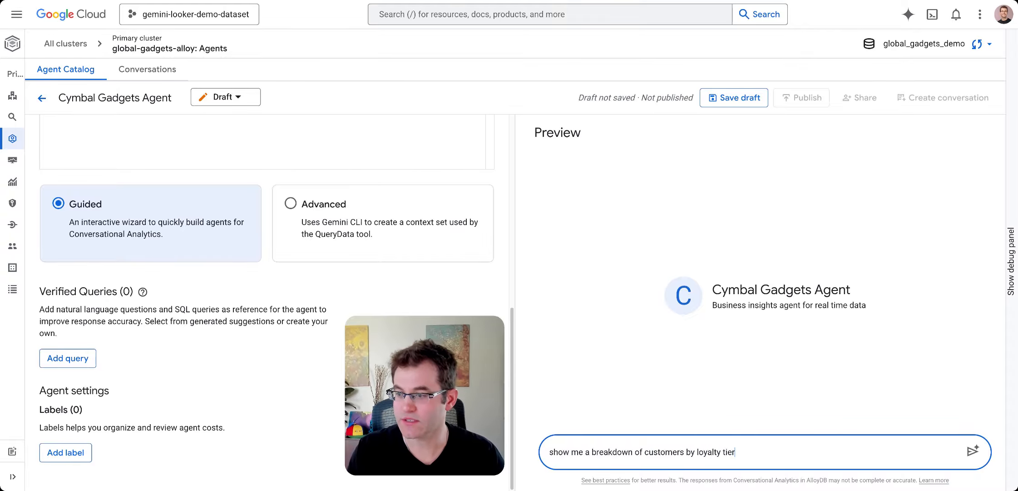
pyautogui.press('Return')
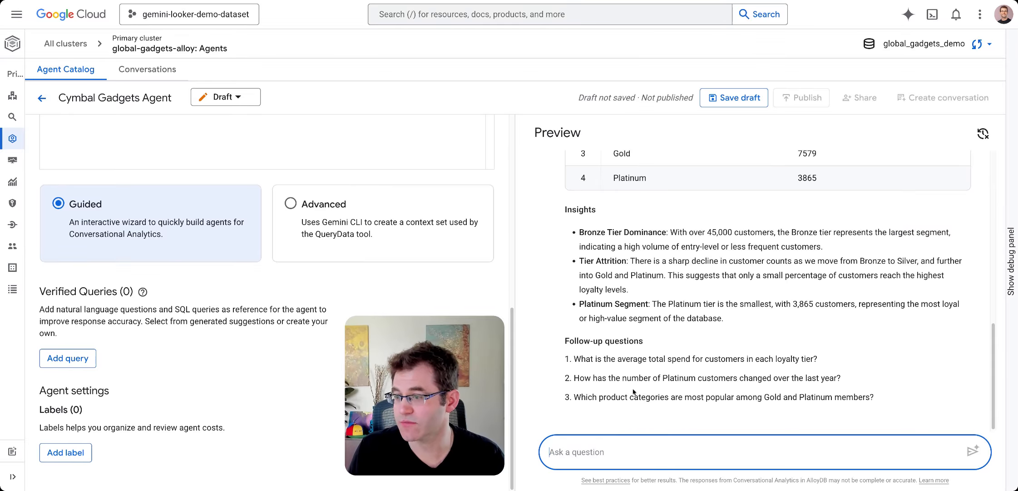
# Copy the suggested follow-up "Which product categories are most popular among Gold and Platinum members?" into the preview's question field.
pyautogui.moveTo(650, 344); pyautogui.dragTo(588, 342)
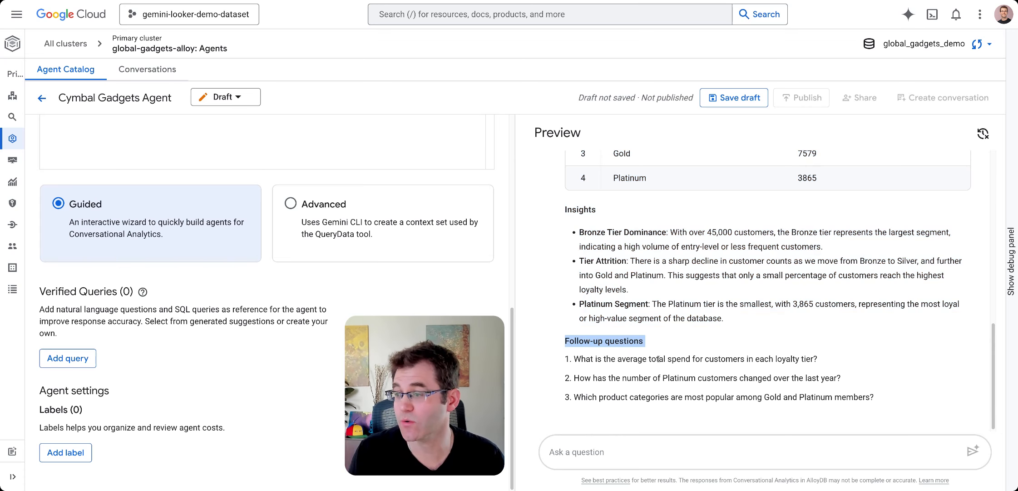
pyautogui.moveTo(829, 364); pyautogui.dragTo(595, 359)
pyautogui.moveTo(875, 398); pyautogui.dragTo(576, 400)
pyautogui.hotkey('ctrl', 'c')
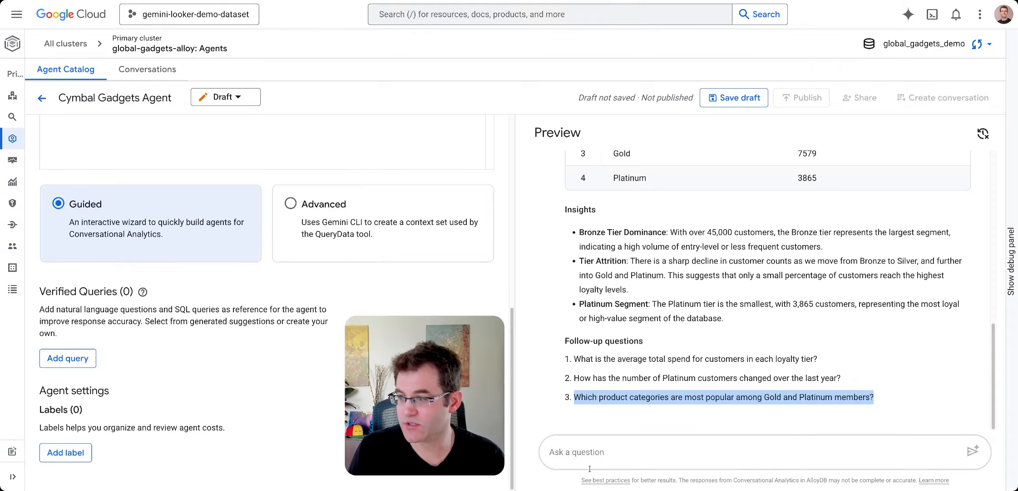
pyautogui.click(629, 451)
pyautogui.hotkey('ctrl', 'v')
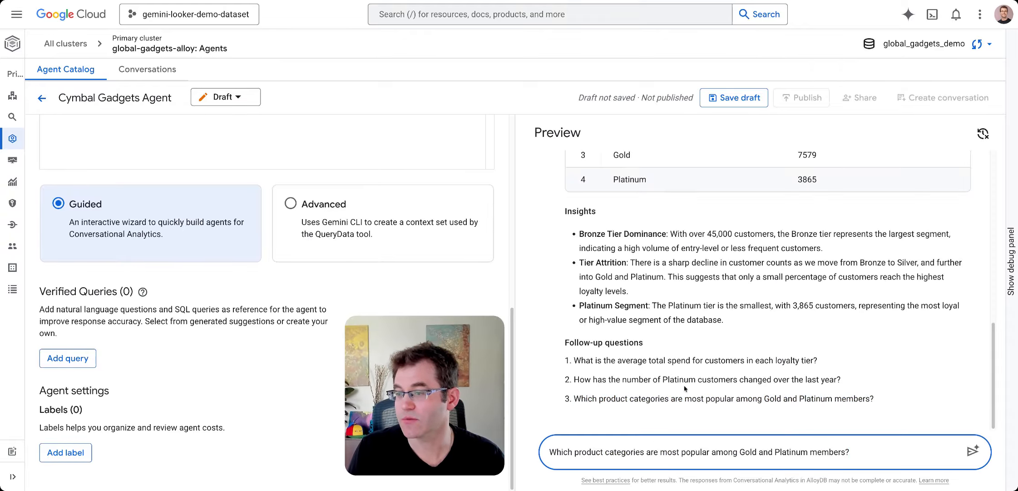
# Examine the loyalty tier chart and the agent's thinking behind that answer, and return to the end of the conversation.
pyautogui.scroll(5, 695, 355)
pyautogui.scroll(4, 695, 355)
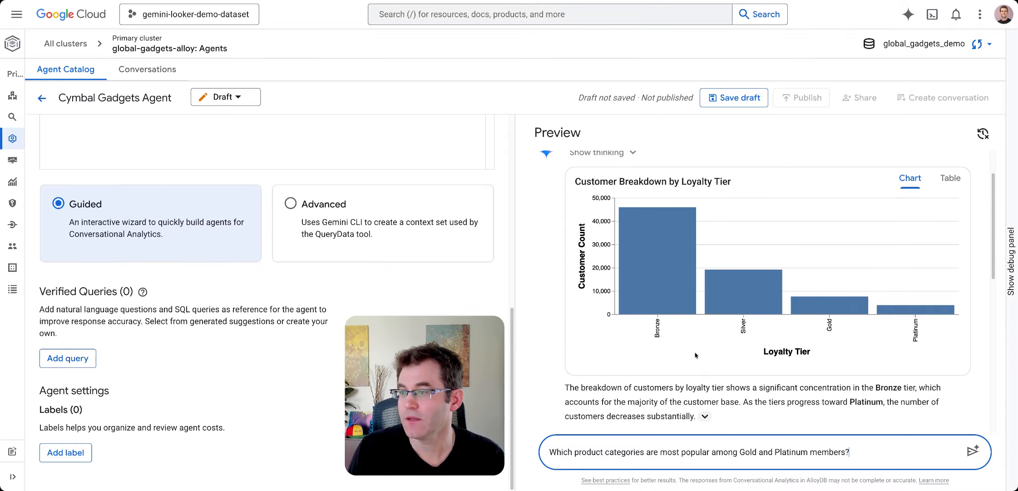
pyautogui.moveTo(718, 292)
pyautogui.scroll(2, 789, 302)
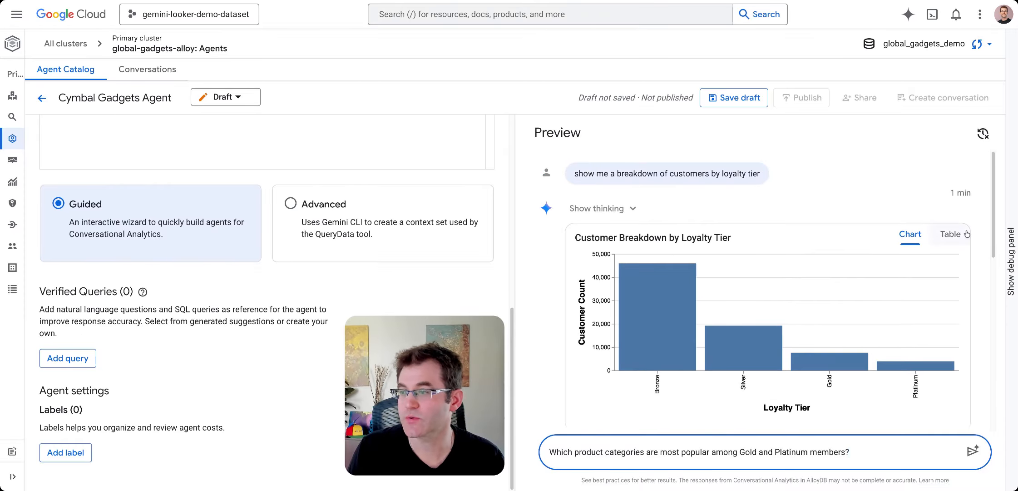
pyautogui.click(627, 208)
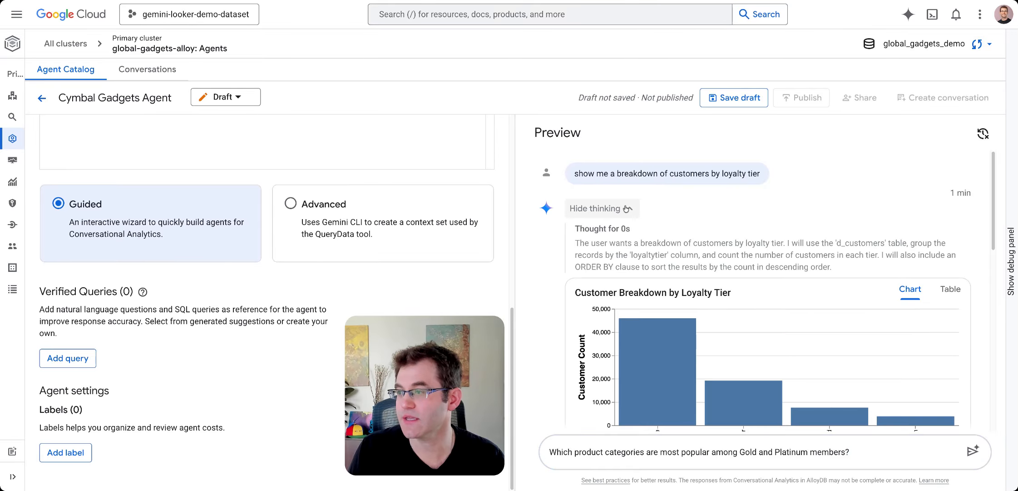
pyautogui.click(629, 208)
pyautogui.scroll(-10, 648, 361)
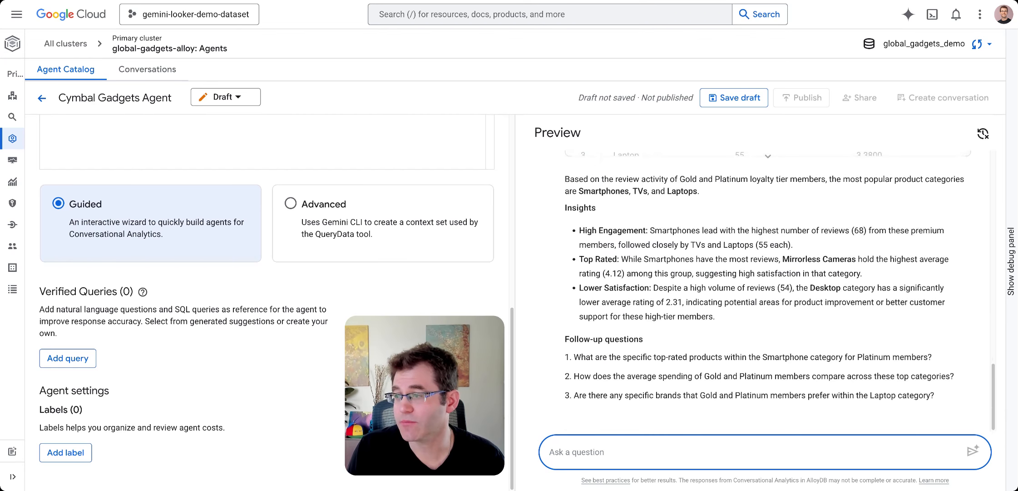
# Examine the popular product categories answer, including the SQL used to calculate it and the suggested follow-up questions.
pyautogui.scroll(5, 585, 274)
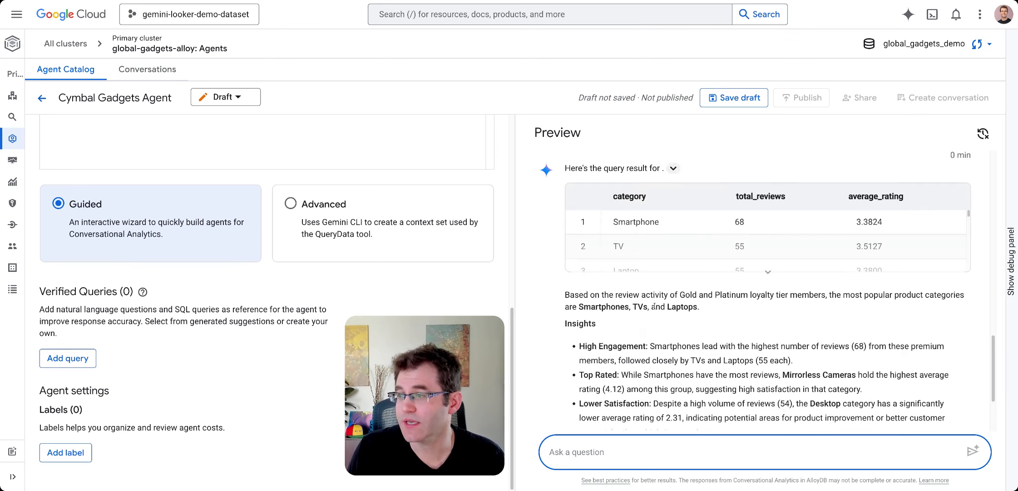
pyautogui.click(674, 242)
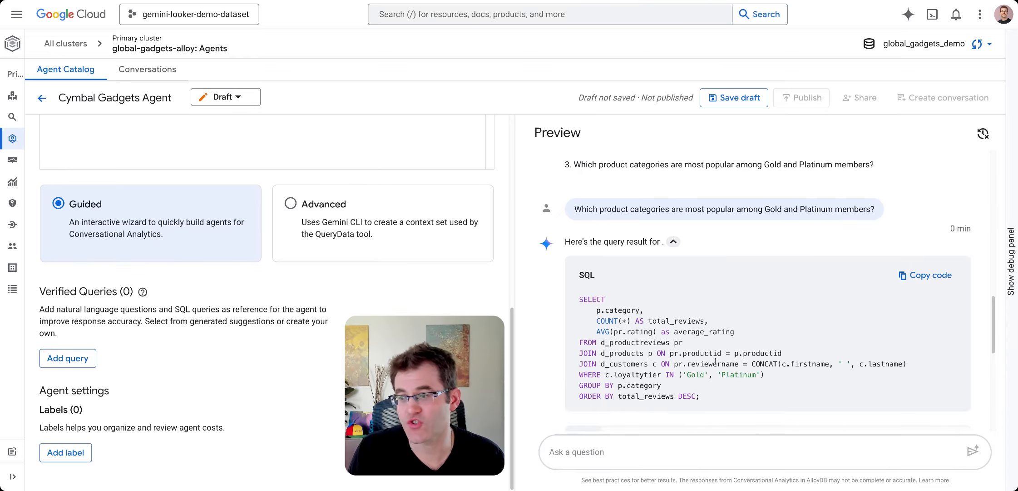
pyautogui.click(673, 242)
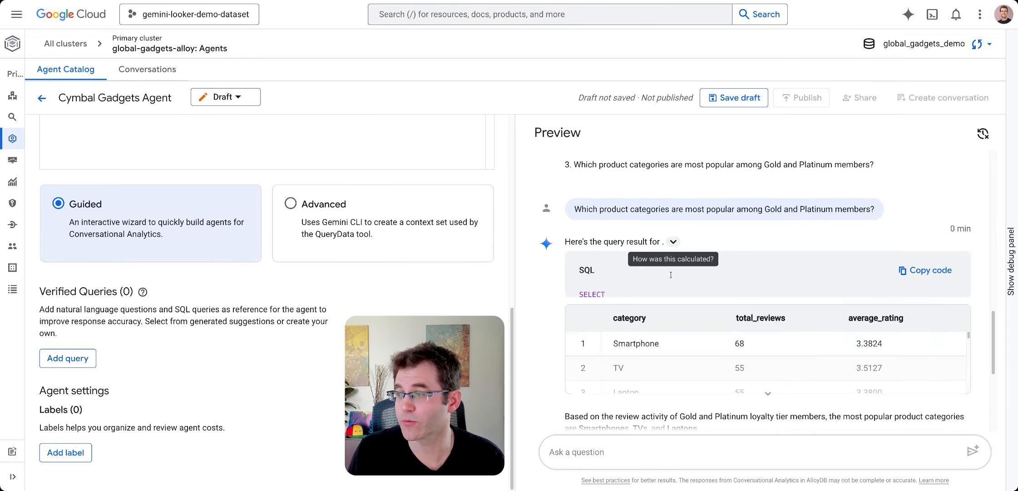
pyautogui.scroll(-4, 677, 376)
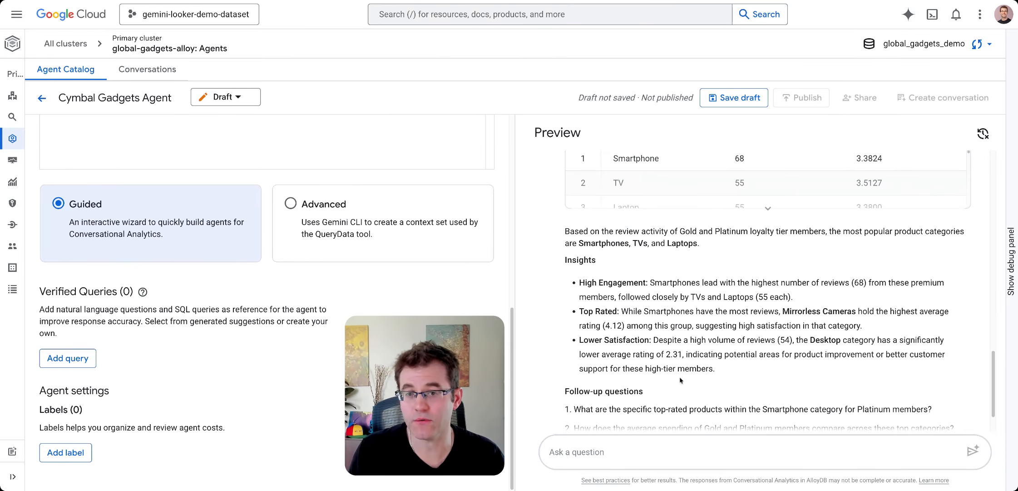
pyautogui.scroll(-2, 650, 354)
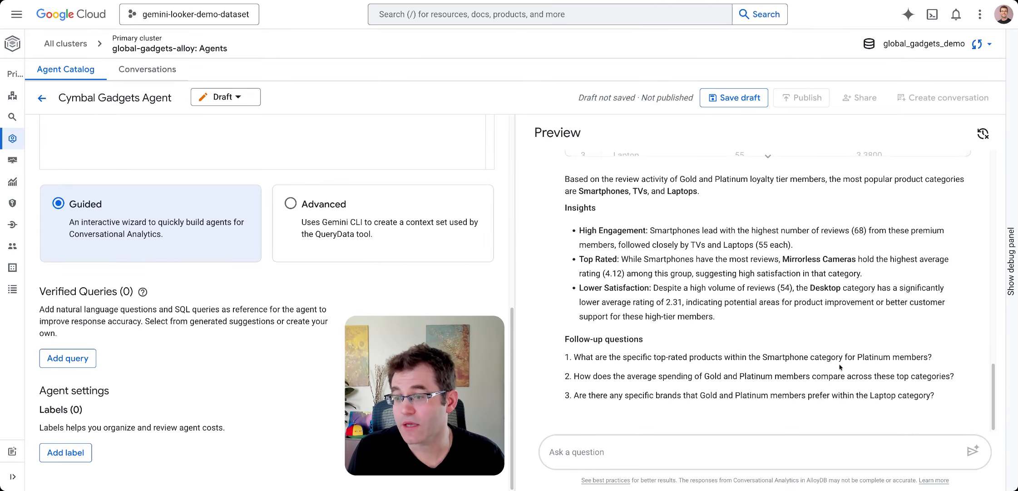
# Ask the suggested follow-up "What are the specific top-rated products within the Smartphone category for Platinum members?" and review the answer.
pyautogui.moveTo(930, 359); pyautogui.dragTo(574, 358)
pyautogui.hotkey('ctrl', 'c')
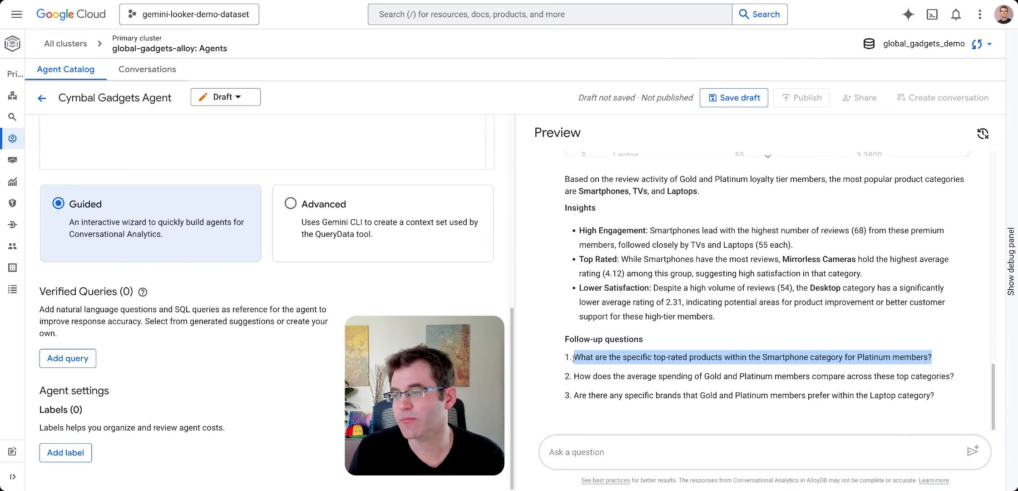
pyautogui.click(650, 453)
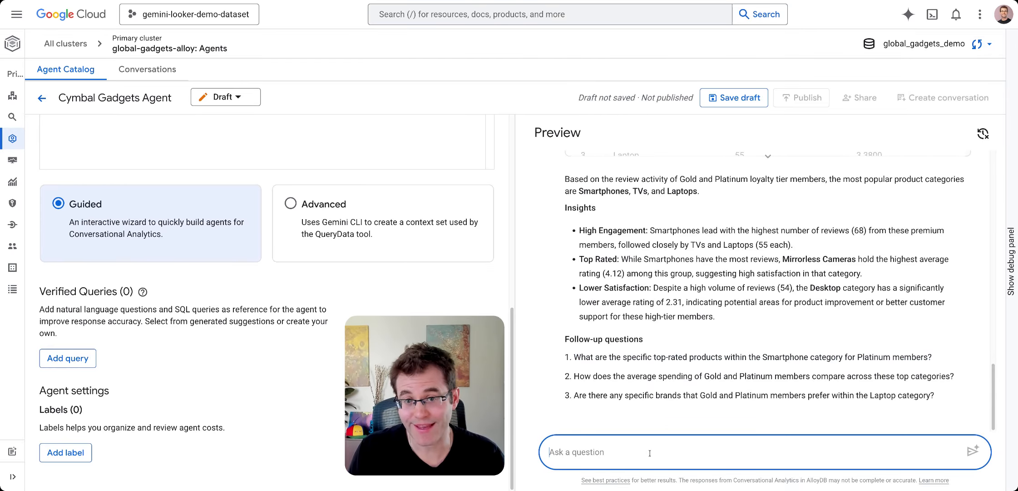
pyautogui.hotkey('ctrl', 'v')
pyautogui.press('Return')
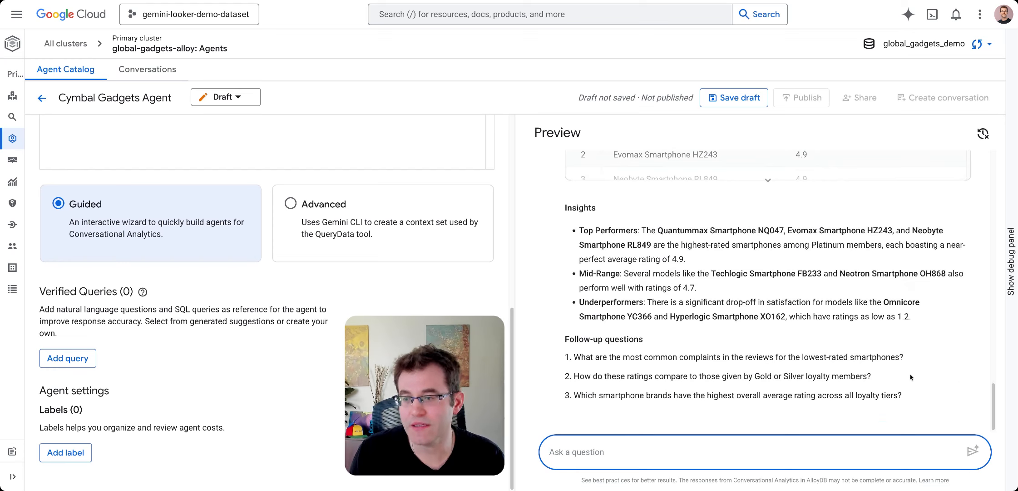
pyautogui.scroll(5, 699, 363)
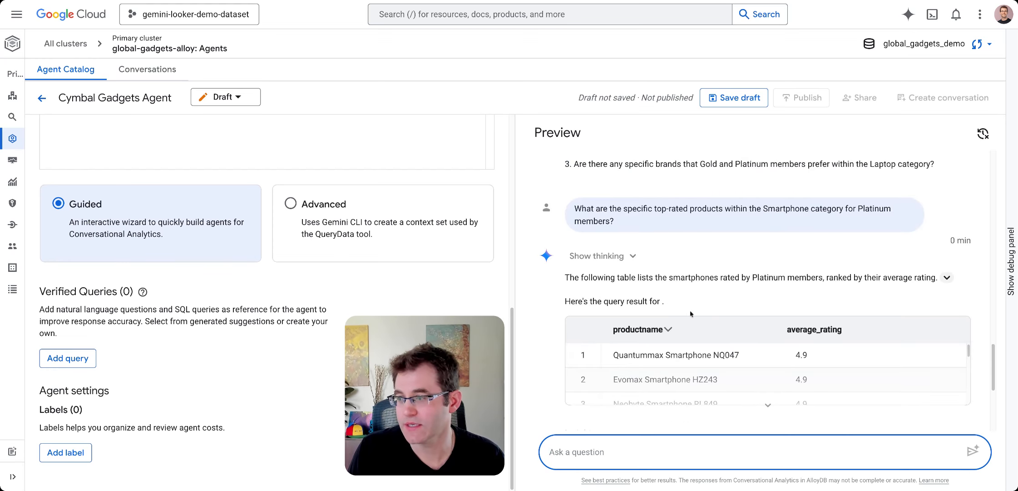
pyautogui.scroll(-4, 675, 319)
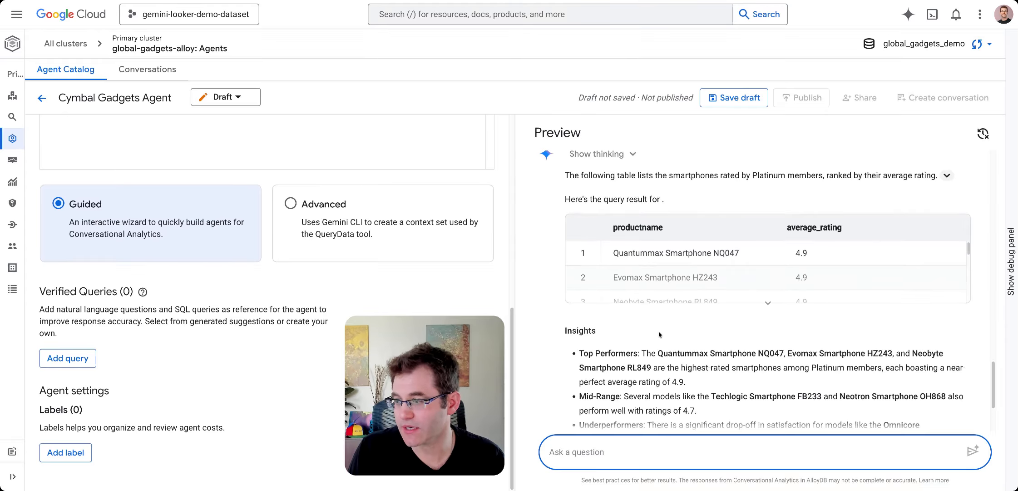
pyautogui.scroll(-2, 617, 390)
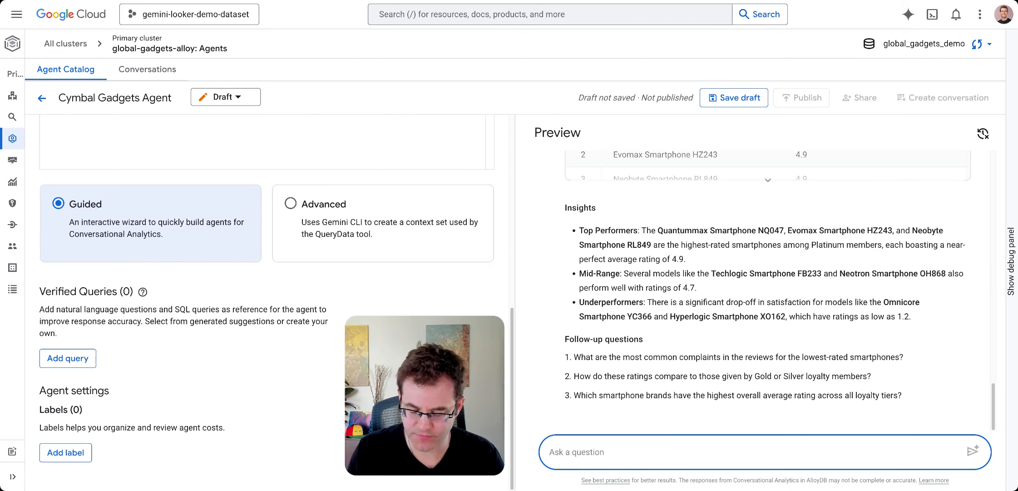
# Ask "we want to grow our platinum tier customers, what in the data gives us clues to drive growth can you analyze this for me?".
pyautogui.write('we want to gro')
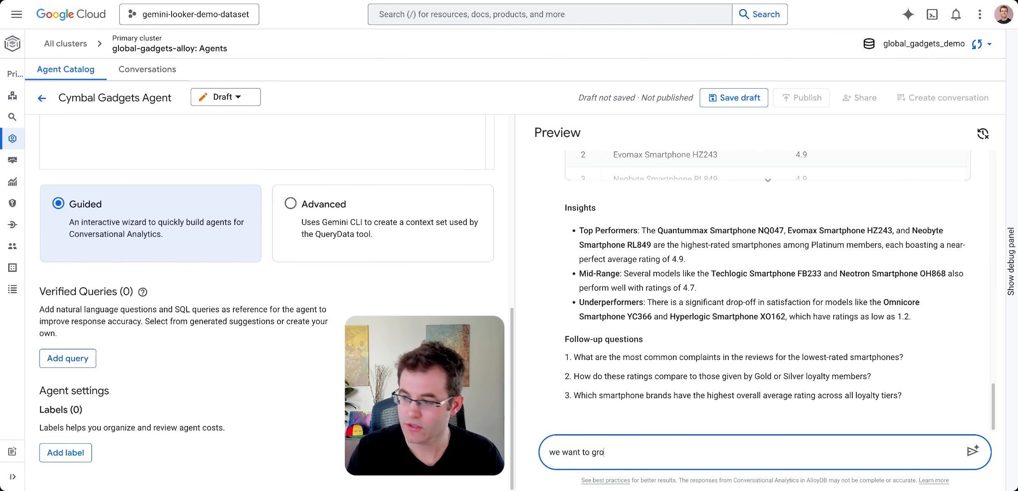
pyautogui.write('w our plat')
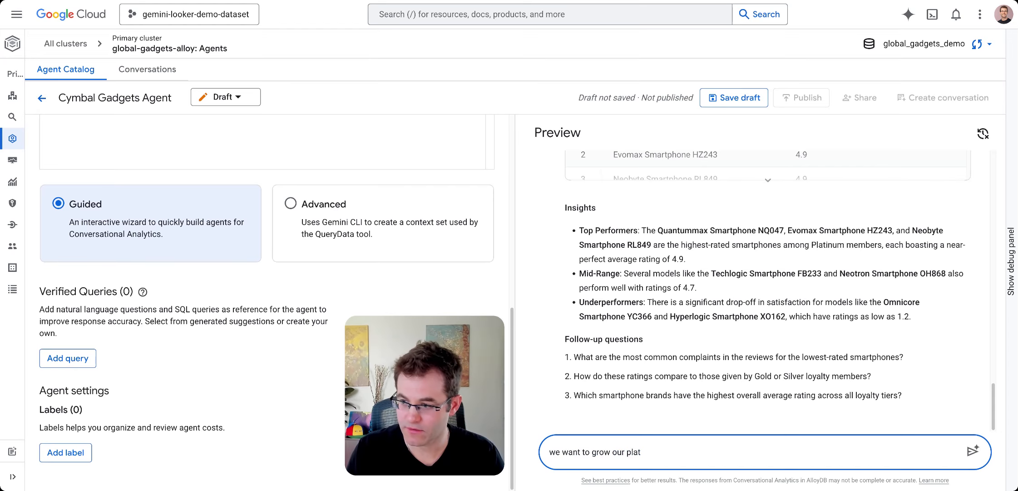
pyautogui.write('inum ')
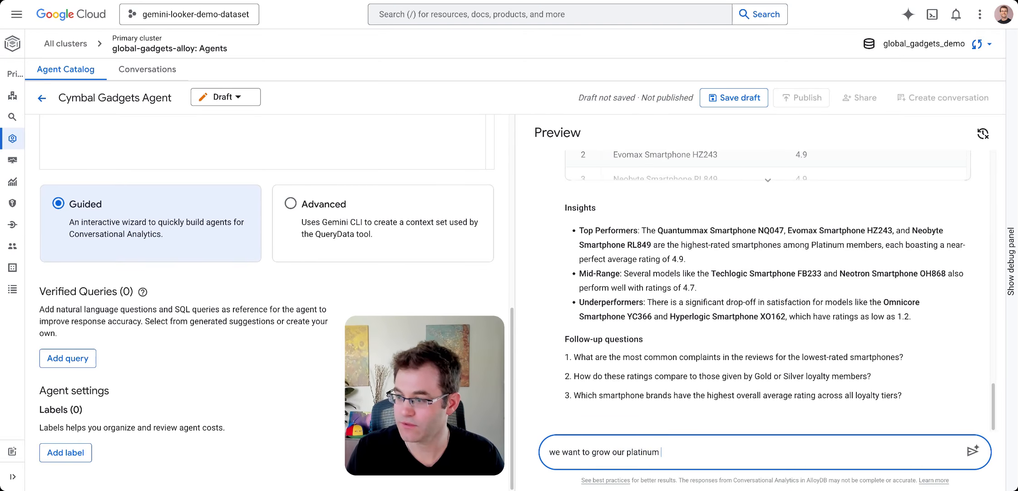
pyautogui.write('tier customers')
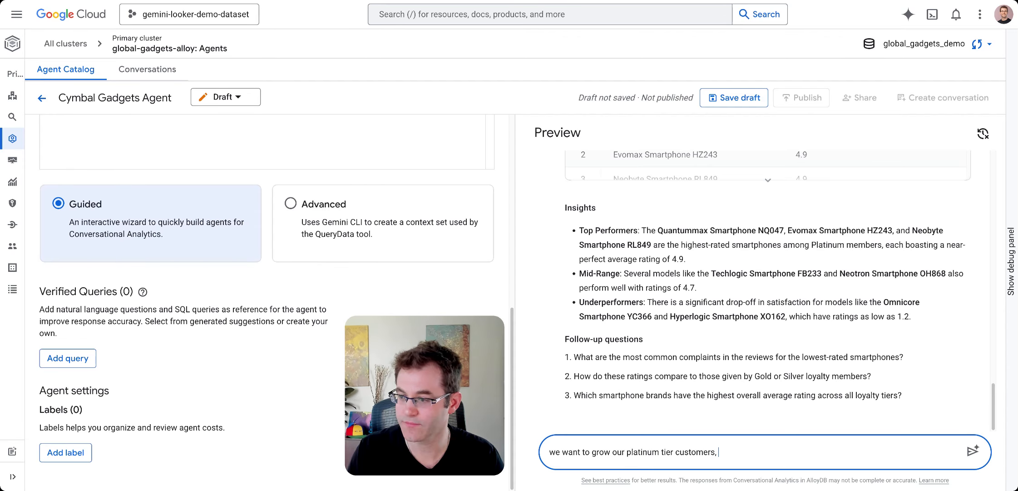
pyautogui.write(', what in the da')
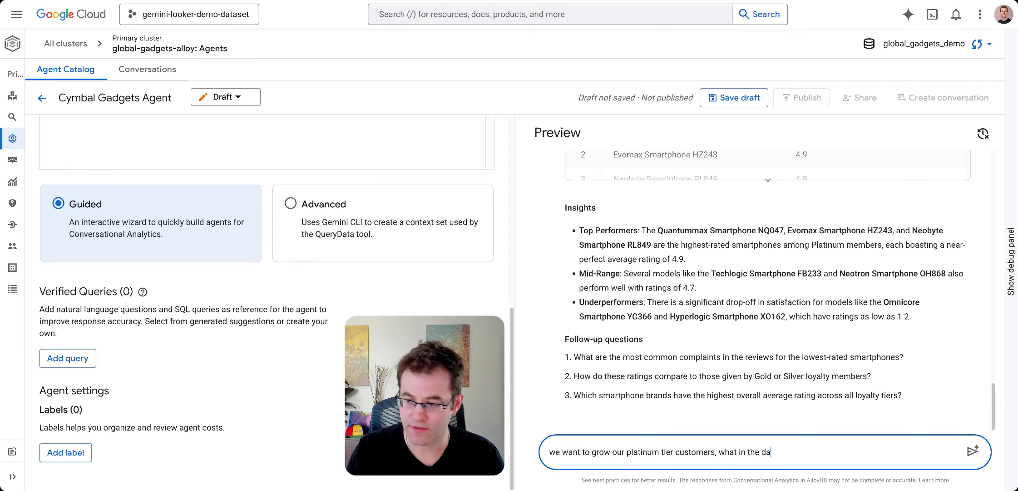
pyautogui.write('ta gives us ')
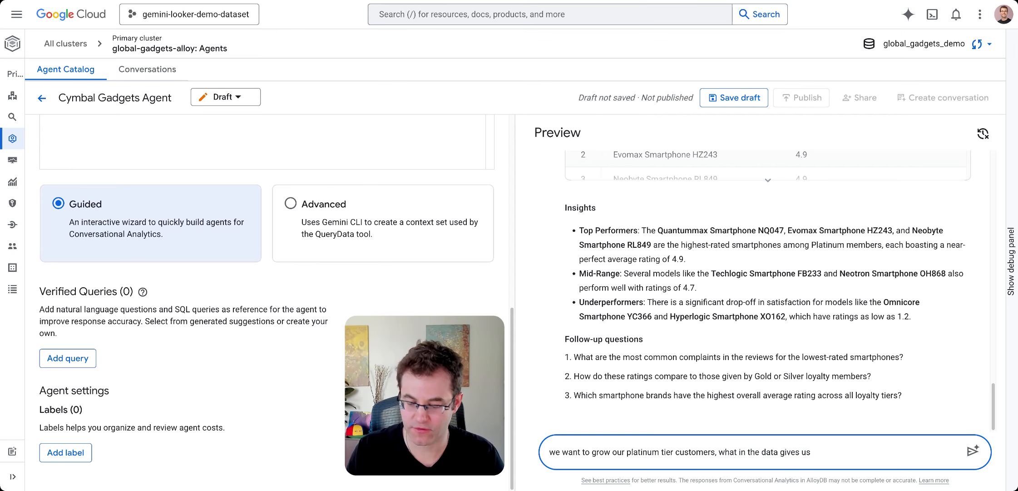
pyautogui.write('clues ')
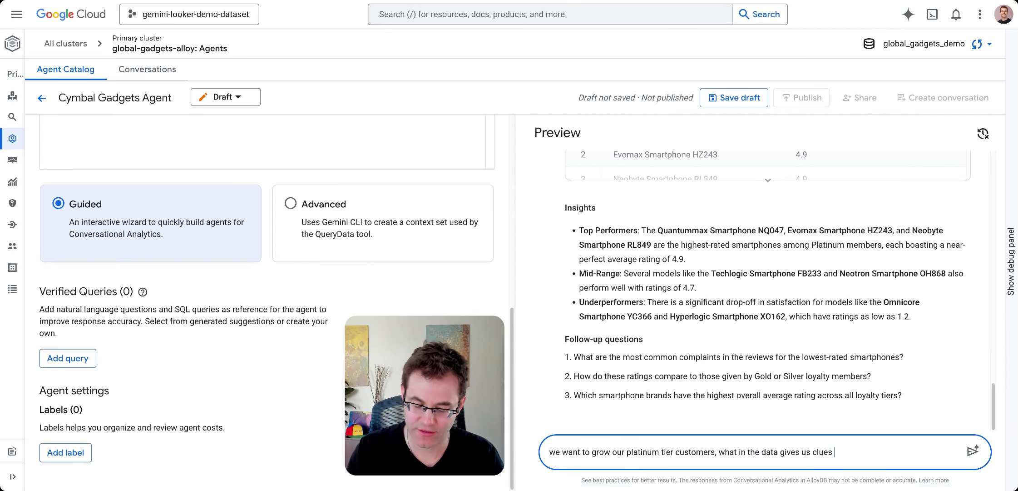
pyautogui.write('to ')
pyautogui.write('d')
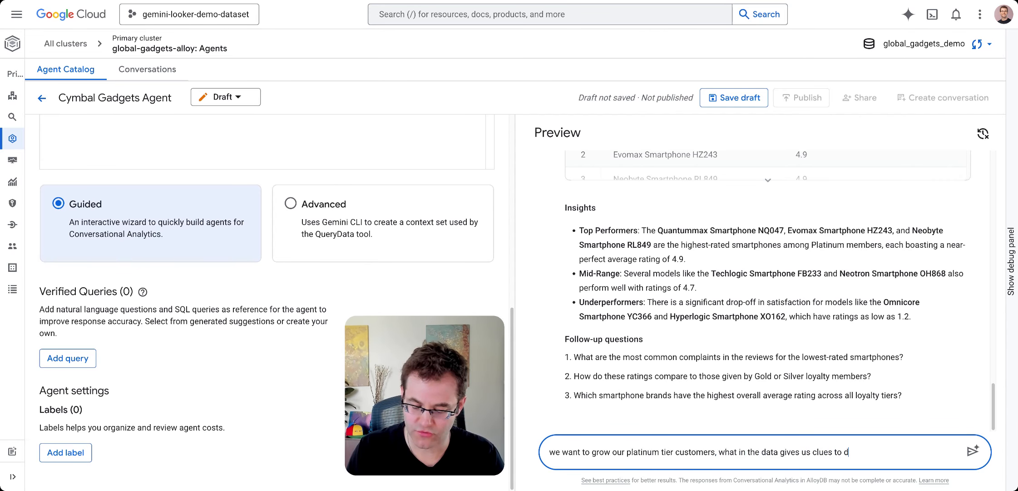
pyautogui.write('rive growth can y')
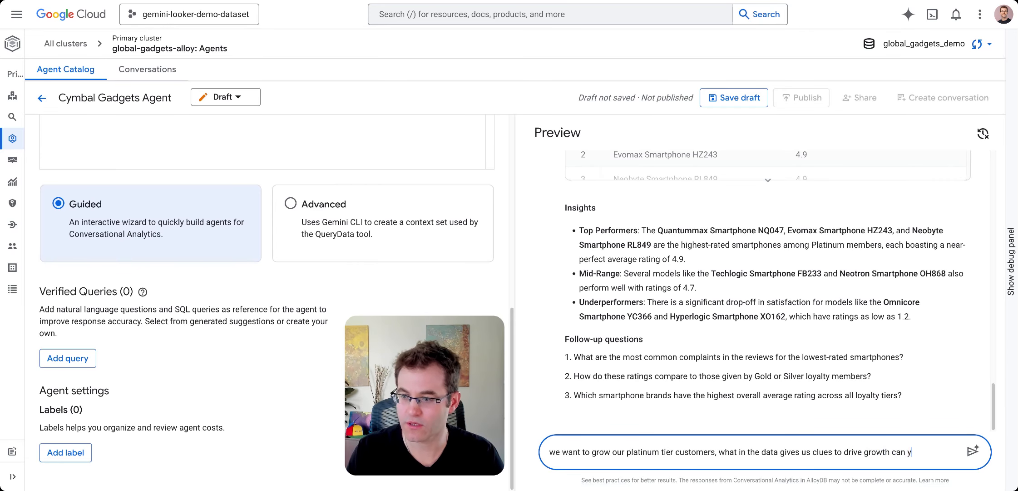
pyautogui.write('ou analyze this ')
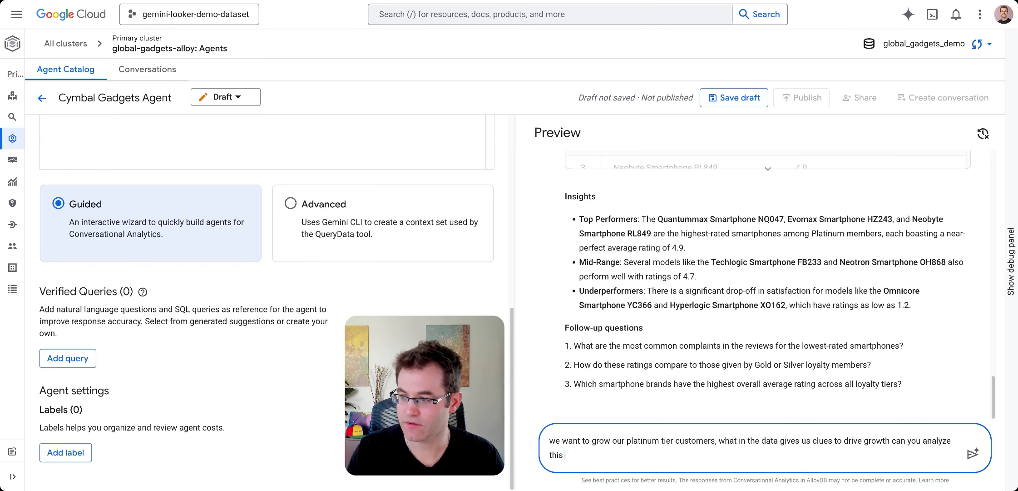
pyautogui.write('for me?')
pyautogui.press('Return')
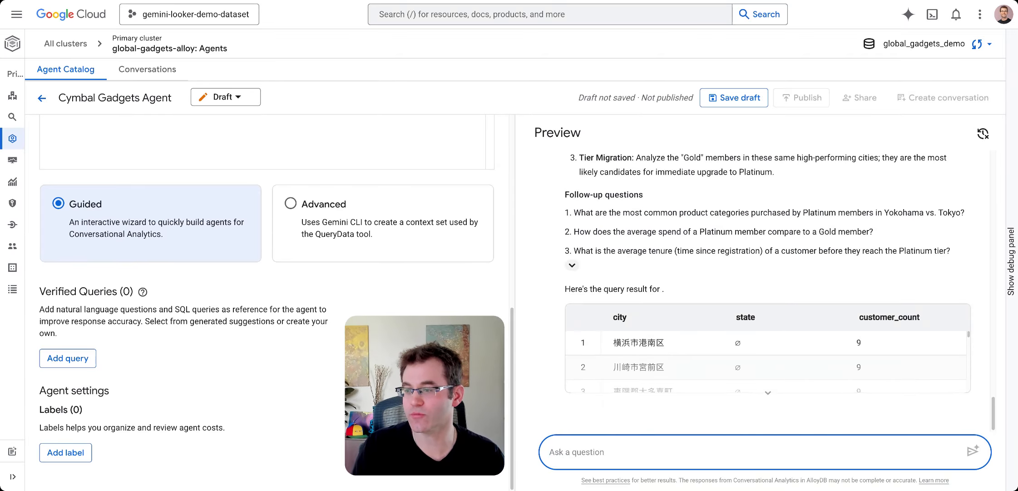
# Examine the agent's thinking behind the Platinum tier growth answer, and collapse it again.
pyautogui.scroll(4, 714, 248)
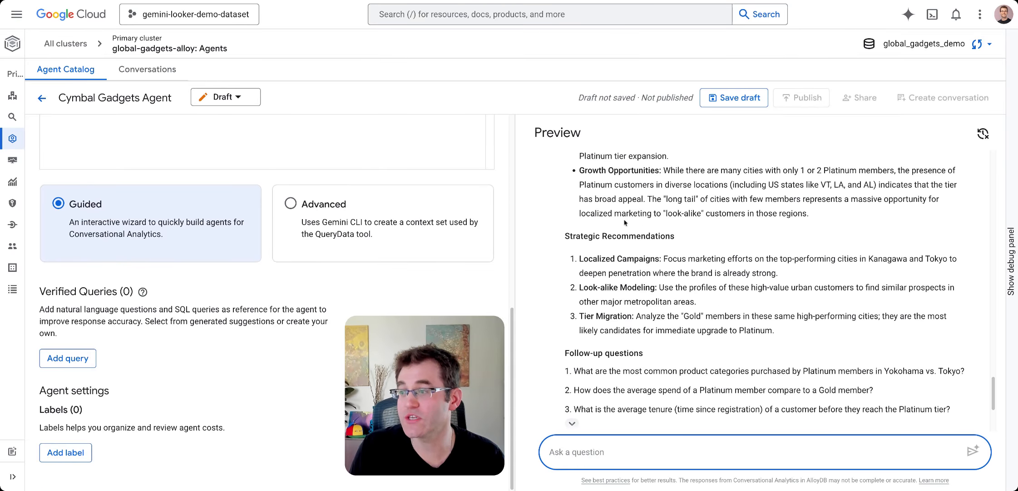
pyautogui.scroll(8, 670, 273)
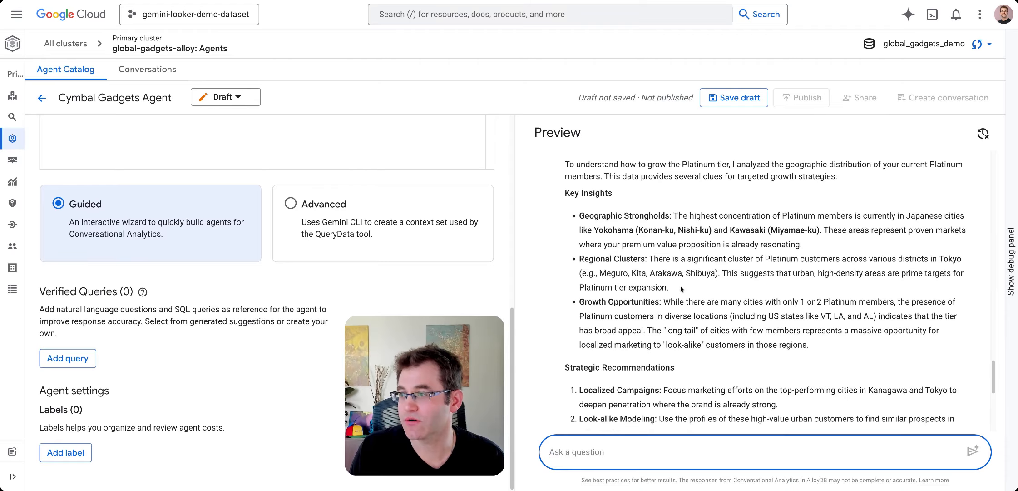
pyautogui.scroll(-2, 690, 307)
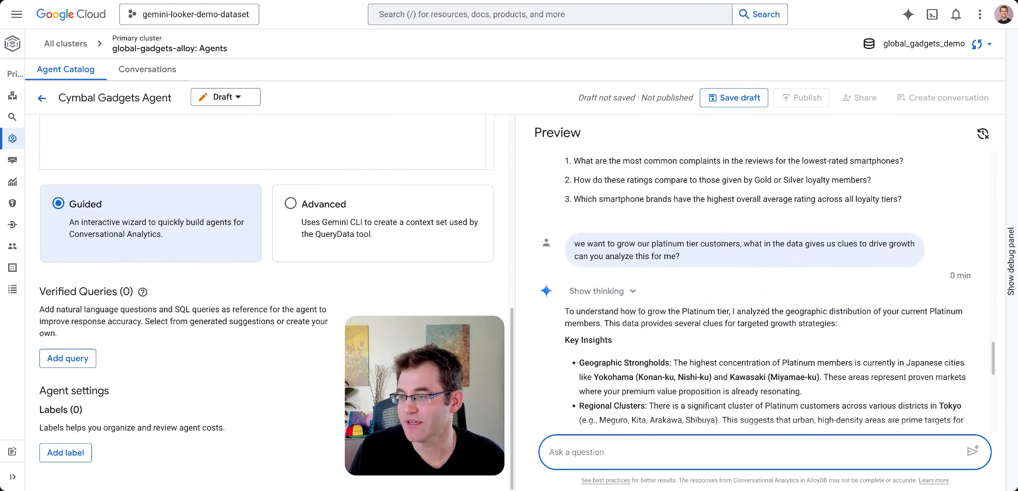
pyautogui.click(632, 291)
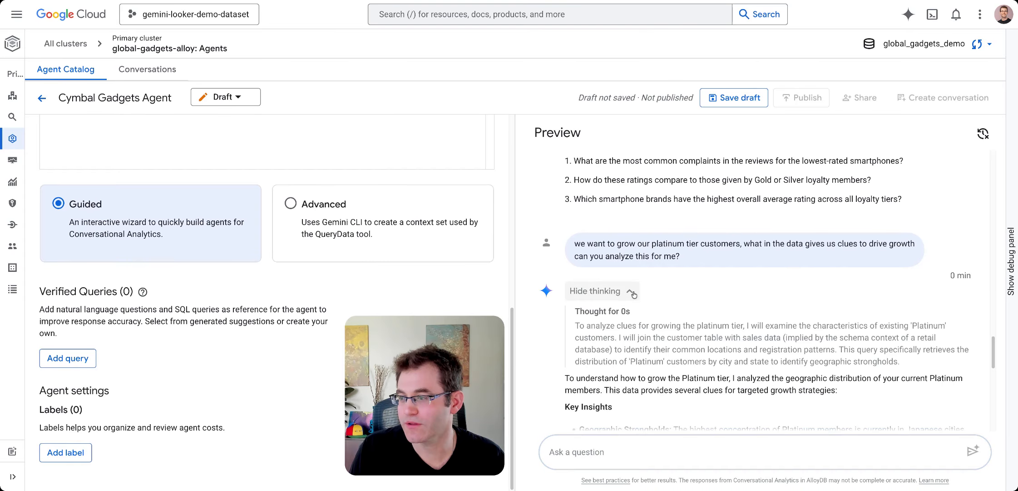
pyautogui.scroll(-2, 631, 254)
pyautogui.click(630, 202)
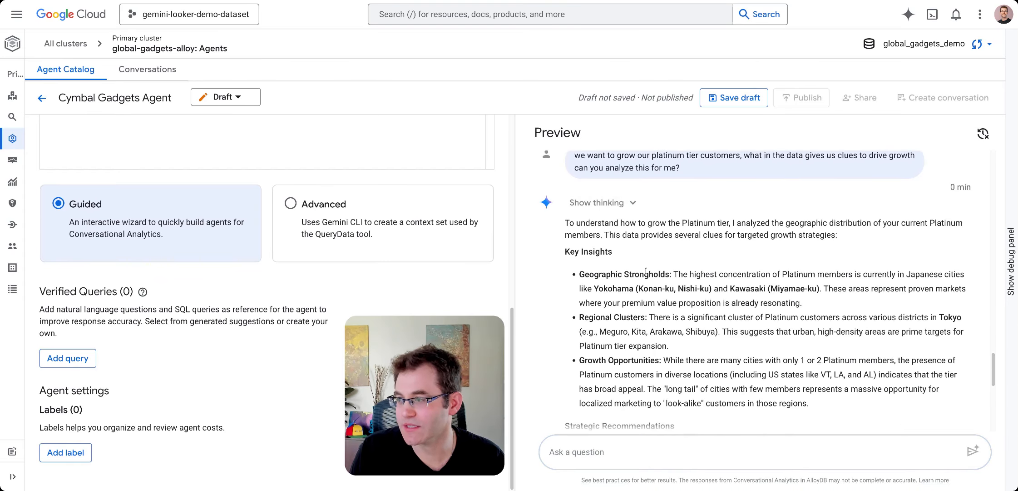
# Read the Platinum growth answer's key insights, strategic recommendations and follow-up questions, and inspect the SQL behind its query result.
pyautogui.scroll(-1, 684, 297)
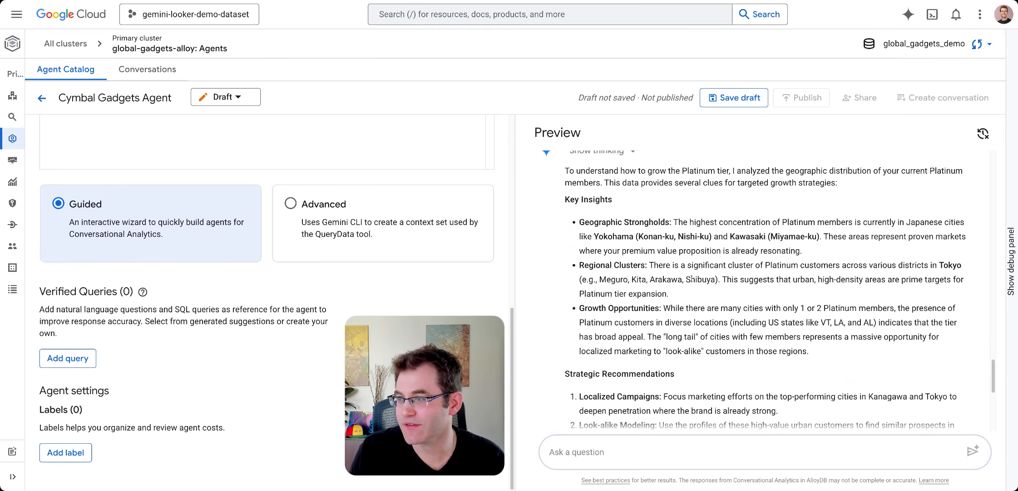
pyautogui.scroll(-3, 691, 279)
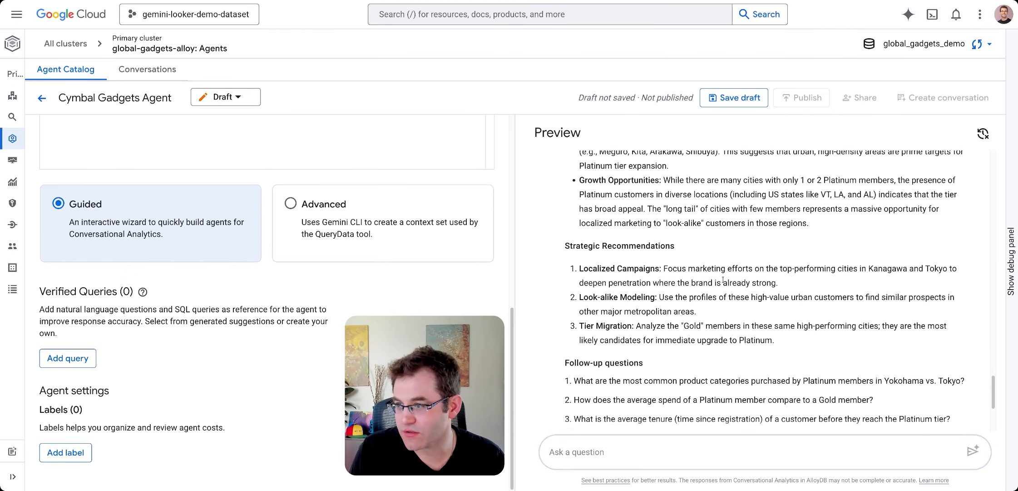
pyautogui.scroll(-1, 694, 329)
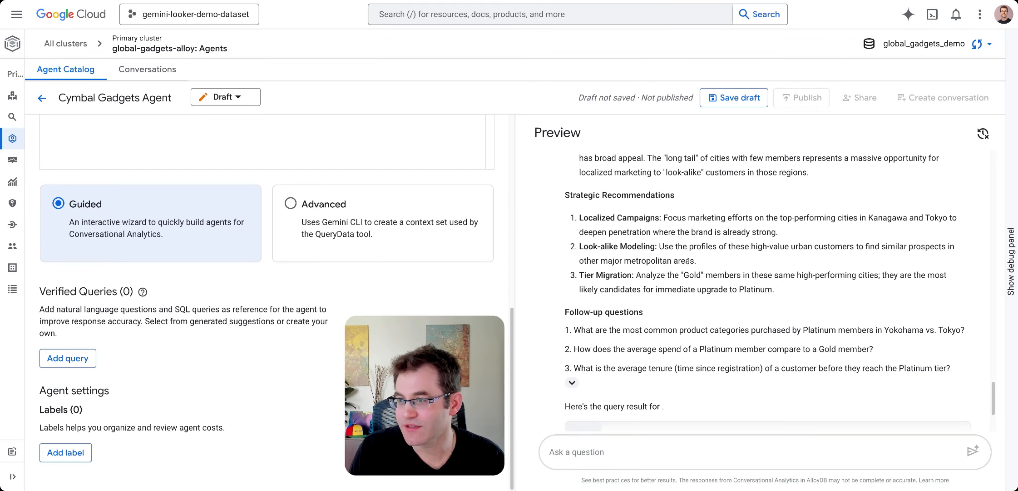
pyautogui.scroll(-2, 688, 267)
pyautogui.scroll(-1, 688, 268)
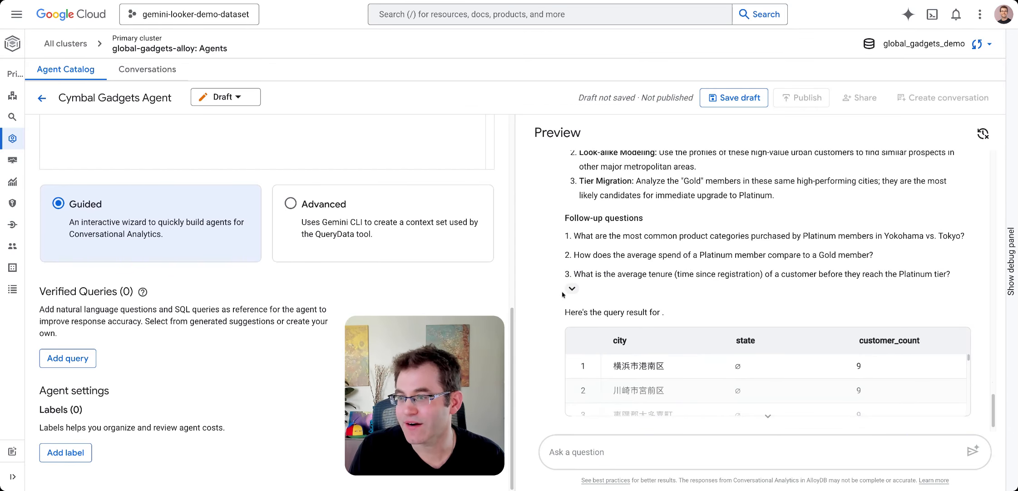
pyautogui.scroll(-1, 650, 282)
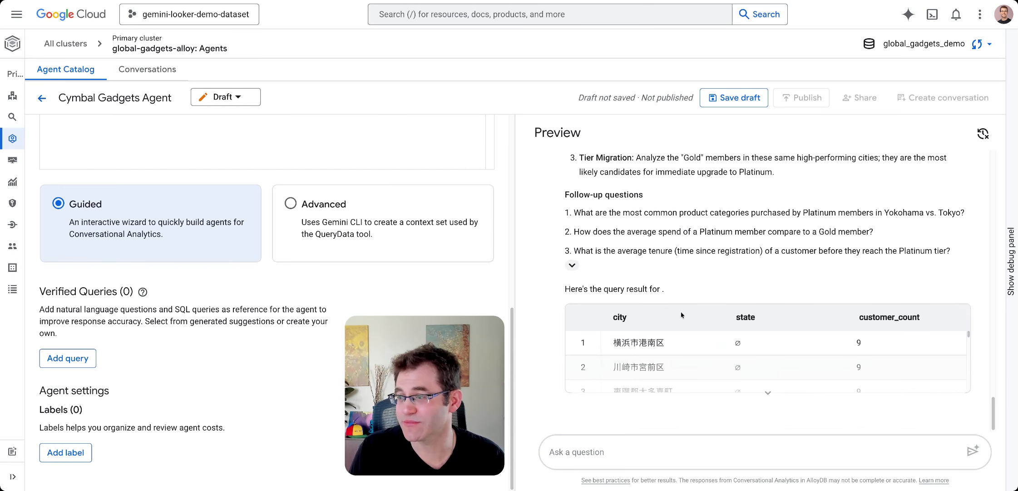
pyautogui.click(572, 265)
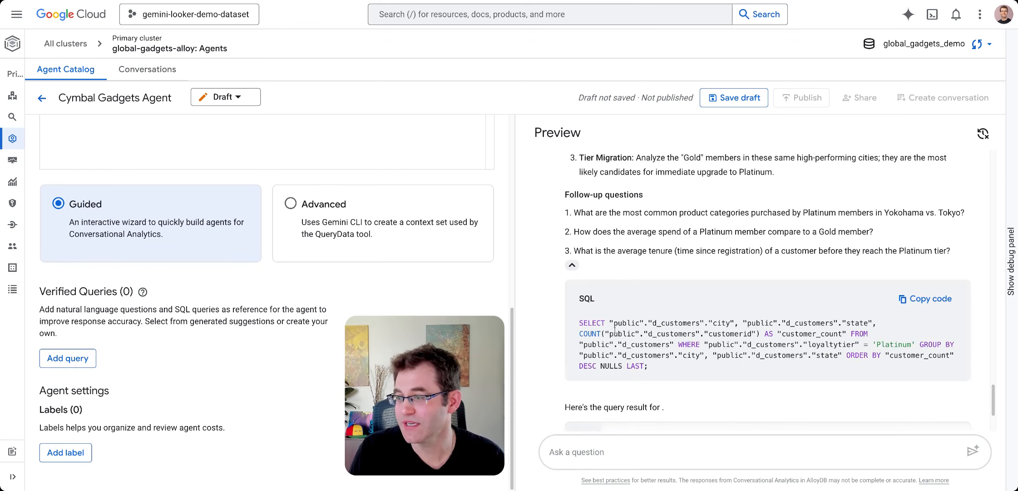
pyautogui.click(572, 265)
pyautogui.scroll(4, 635, 292)
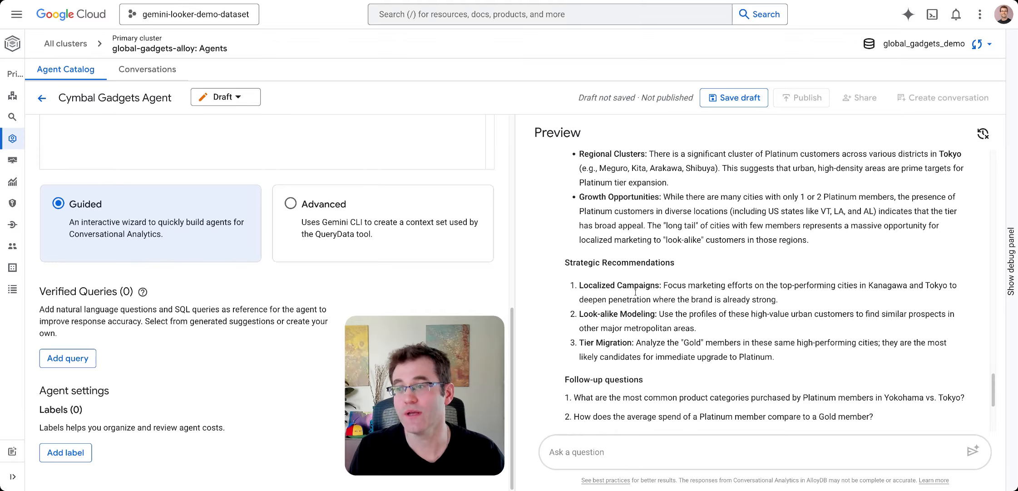
# Save the agent draft, and check the publishing channels without publishing the agent.
pyautogui.click(733, 101)
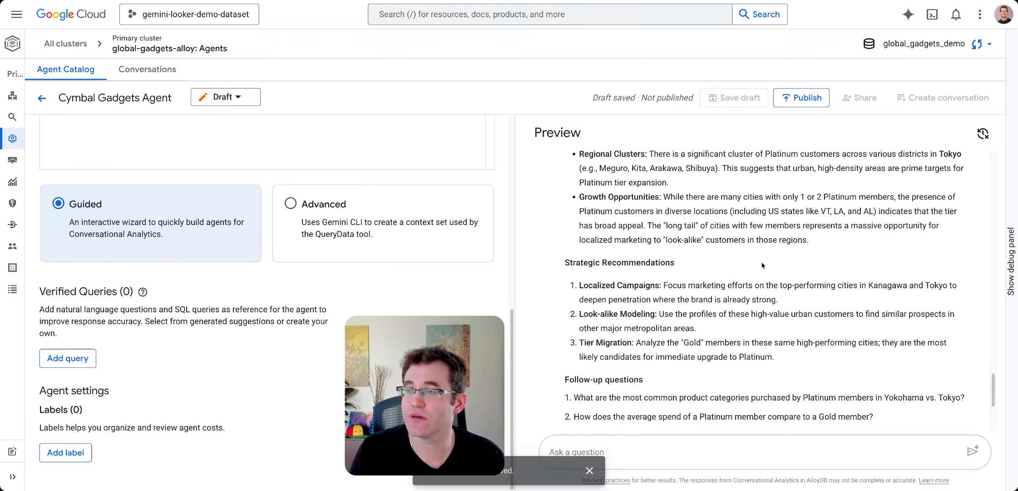
pyautogui.click(807, 99)
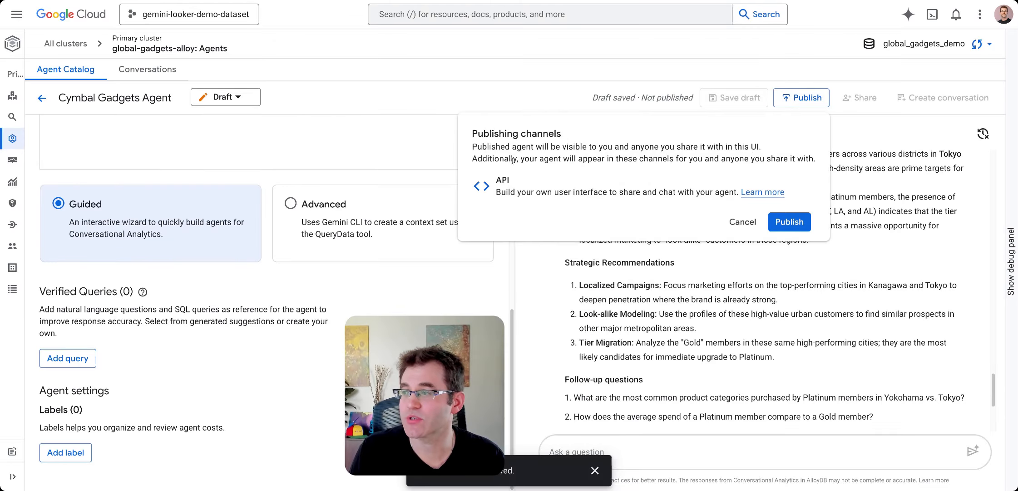
pyautogui.click(742, 222)
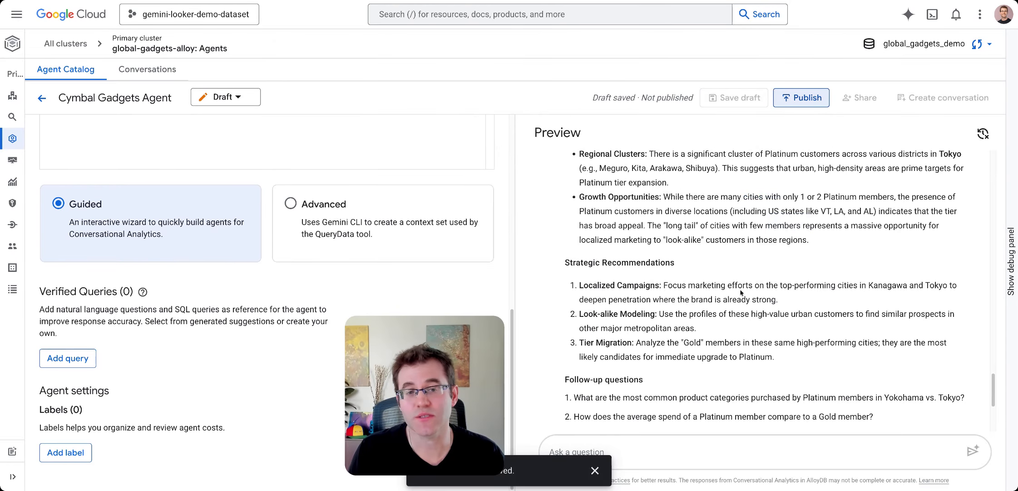